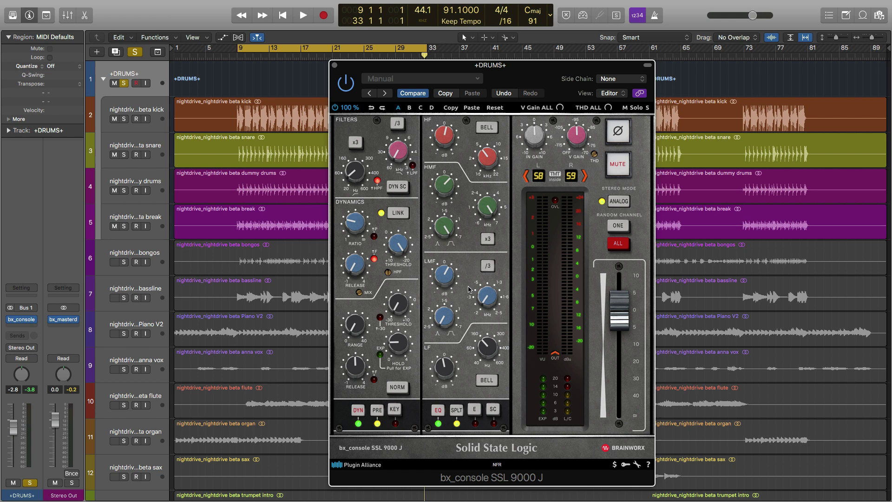
# Bring the drum bus HMF gain near zero and lengthen the compressor release to 0.32 s, then play
pyautogui.moveTo(439, 193); pyautogui.dragTo(380, 223)
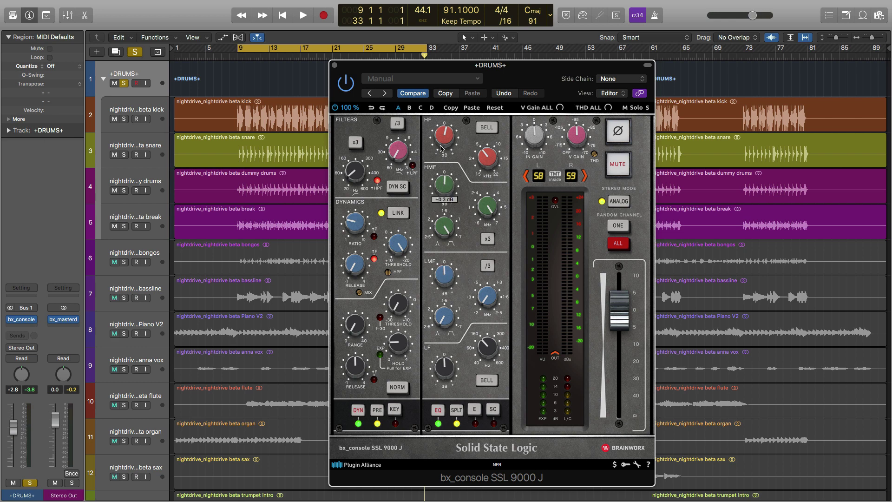
pyautogui.moveTo(351, 266); pyautogui.dragTo(353, 269)
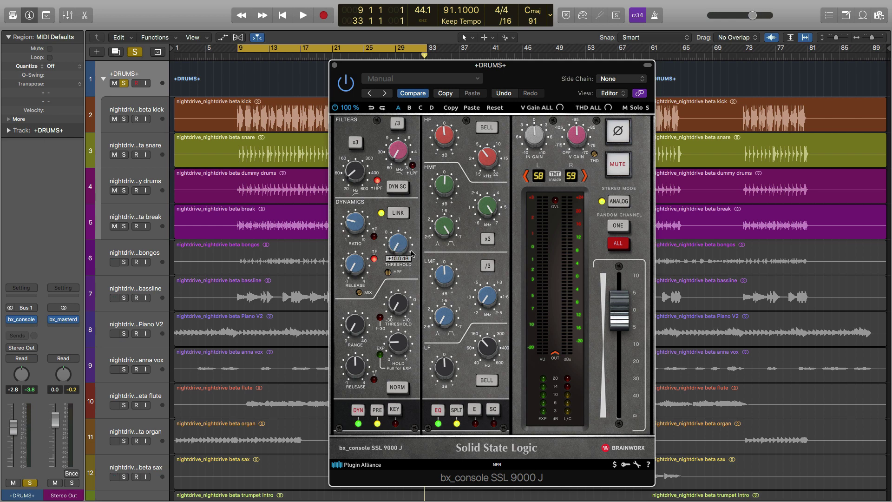
pyautogui.press('space')
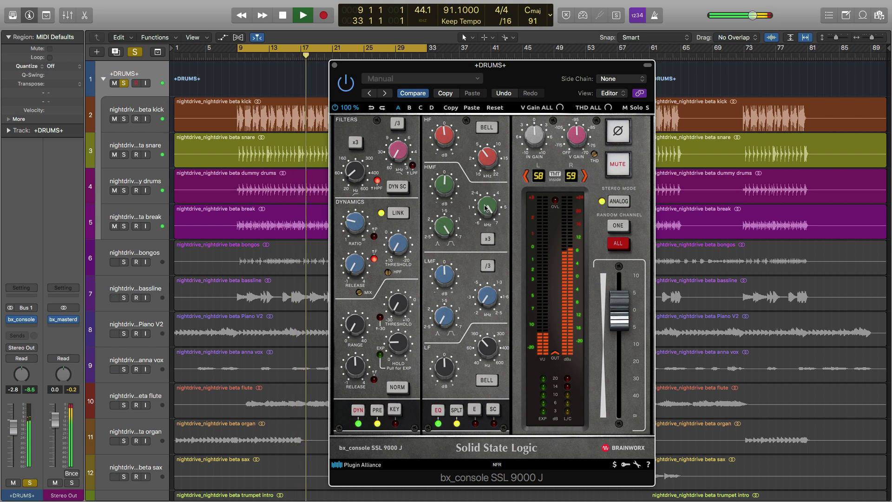
# Nudge the HMF and HF gains up, set LMF to +1.6 dB and LF to -1.3 dB, and lower the output
pyautogui.moveTo(453, 188); pyautogui.dragTo(453, 185)
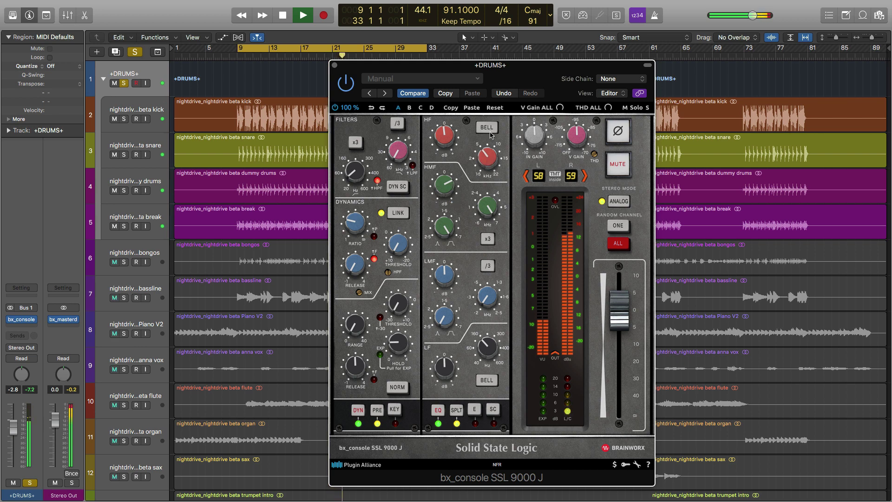
pyautogui.moveTo(444, 135)
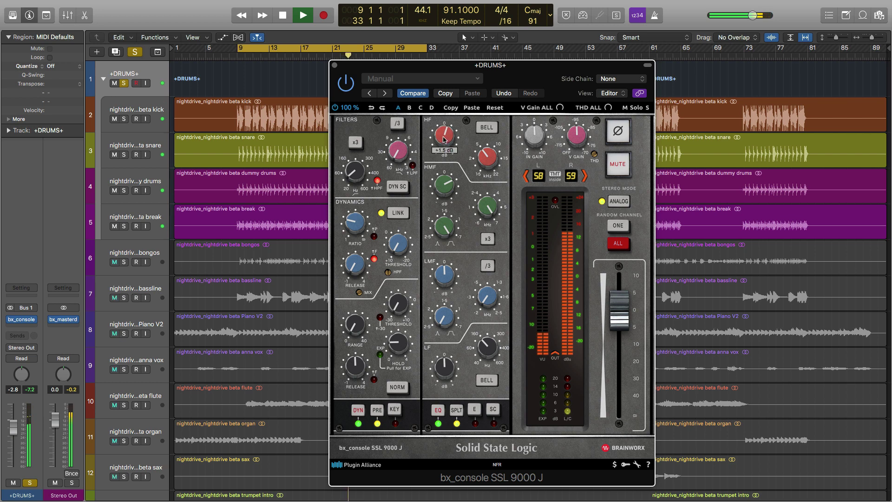
pyautogui.moveTo(444, 138); pyautogui.dragTo(445, 139)
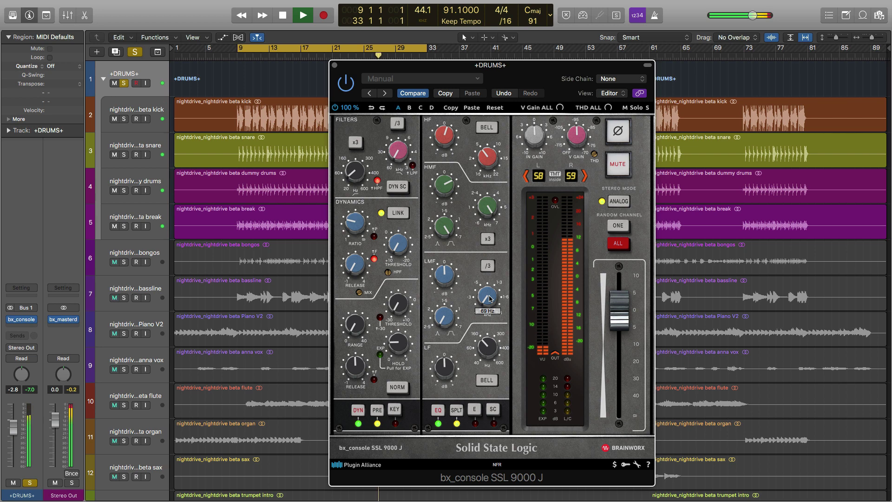
pyautogui.moveTo(444, 317)
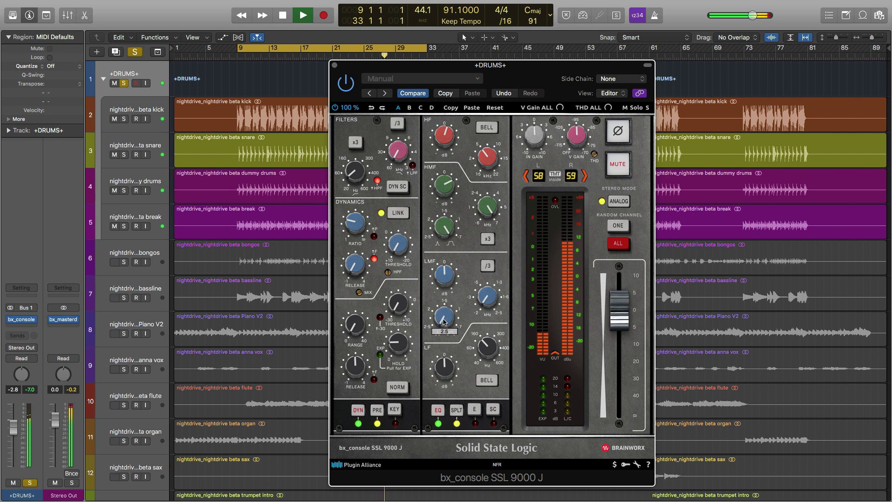
pyautogui.moveTo(451, 278); pyautogui.dragTo(453, 269)
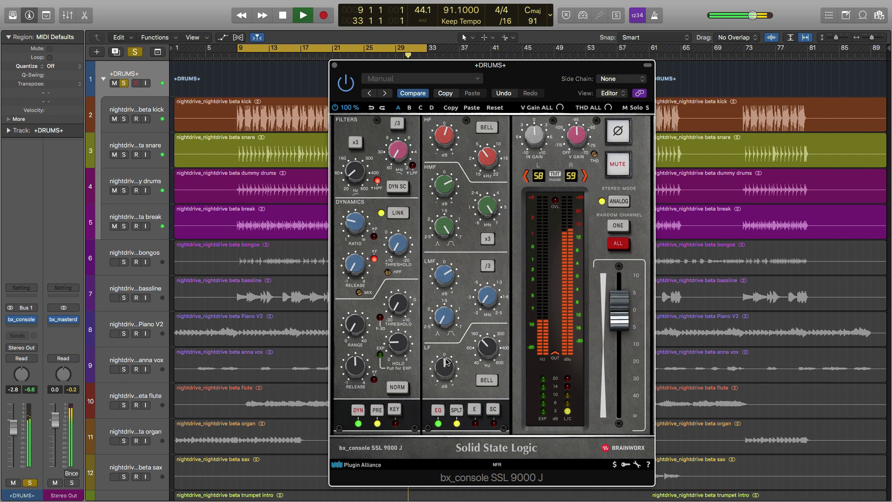
pyautogui.moveTo(444, 363); pyautogui.dragTo(446, 367)
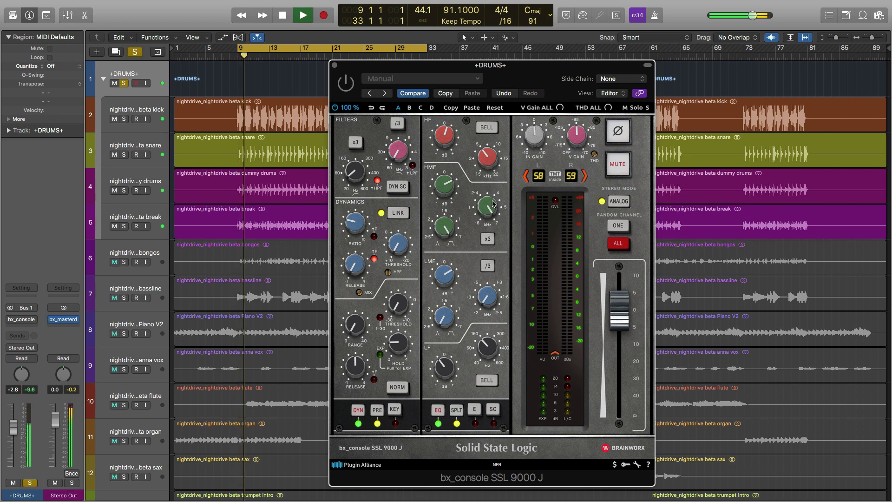
pyautogui.moveTo(616, 303); pyautogui.dragTo(617, 323)
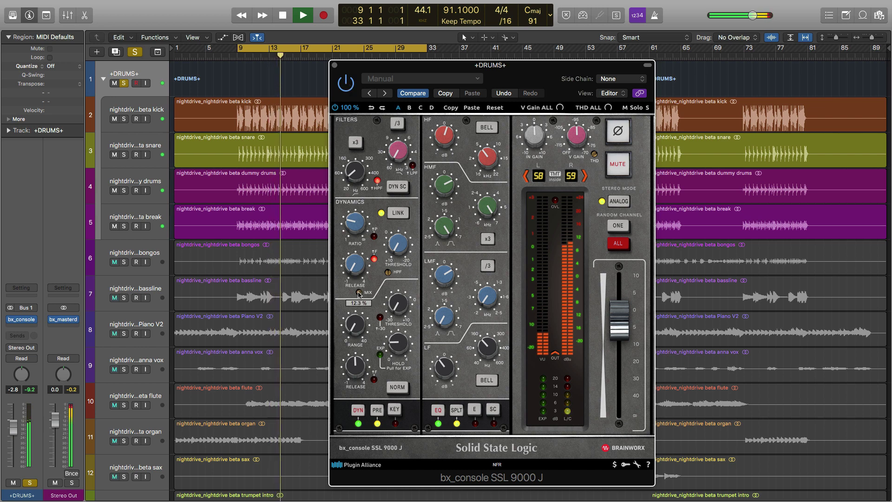
pyautogui.moveTo(359, 292)
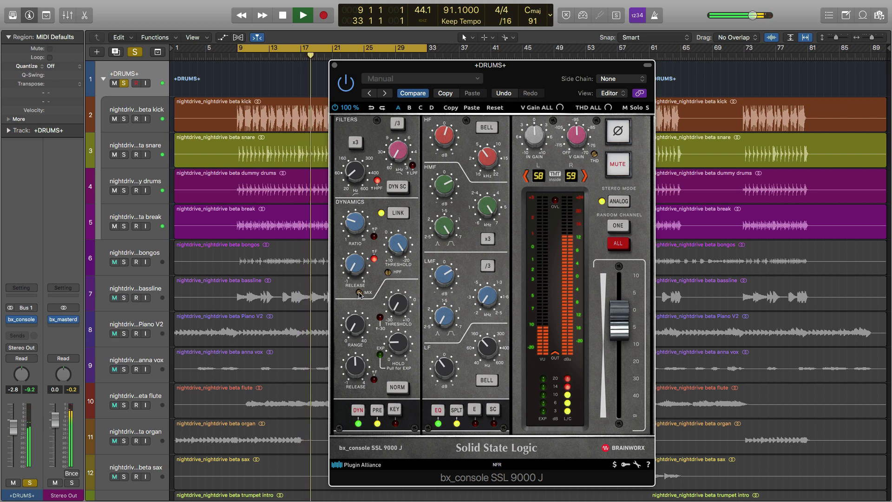
pyautogui.moveTo(354, 264)
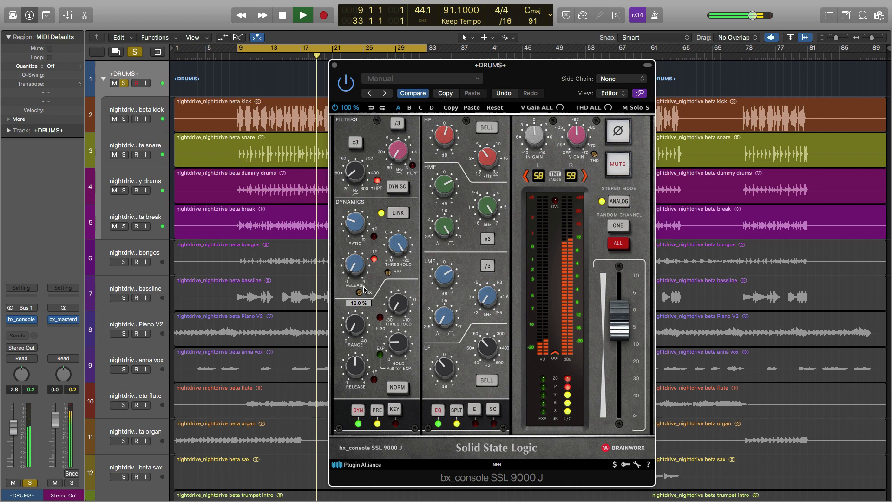
# Raise the drum compressor mix to 28.5 %, A/B the bypass, stop playback and close the plugin
pyautogui.moveTo(364, 285); pyautogui.dragTo(370, 282)
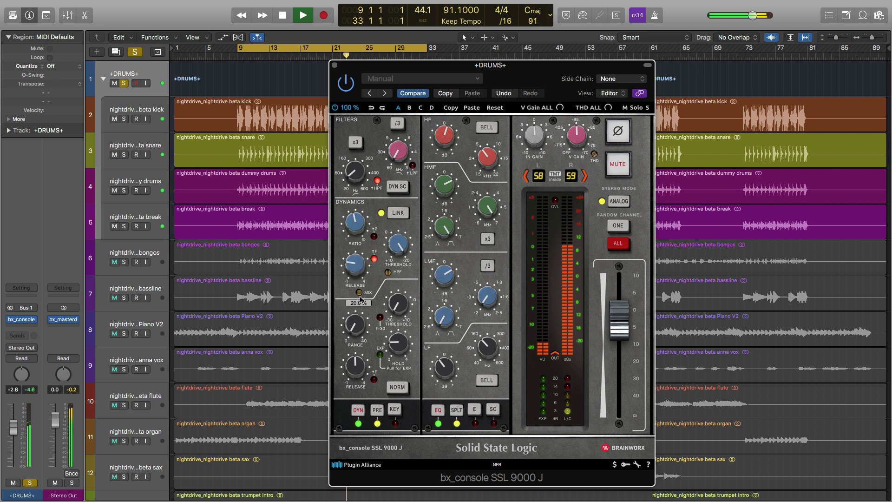
pyautogui.click(345, 83)
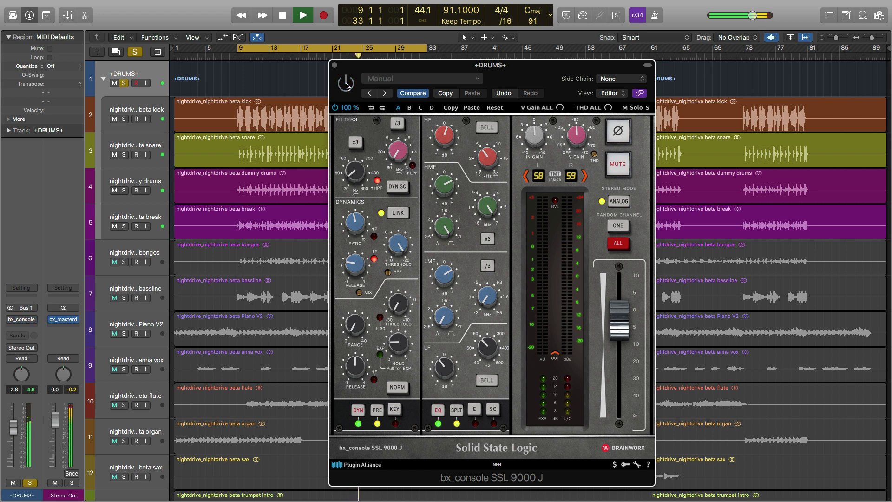
pyautogui.click(345, 83)
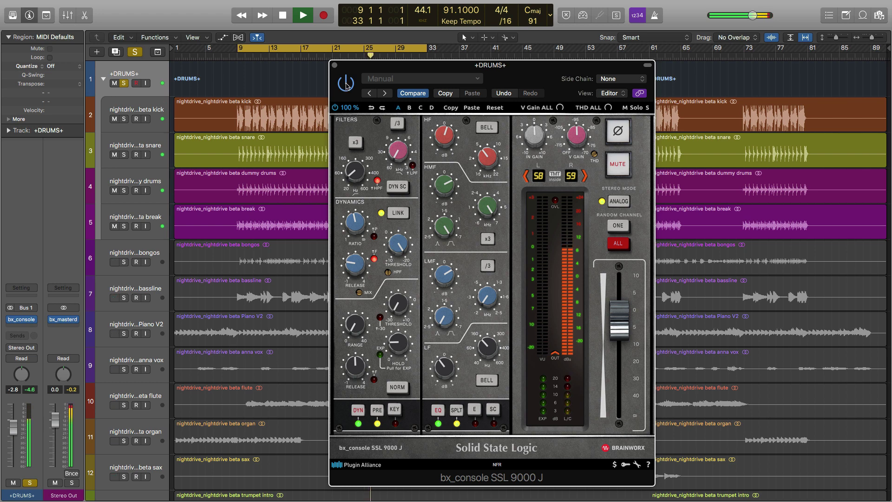
pyautogui.press('space')
pyautogui.click(334, 65)
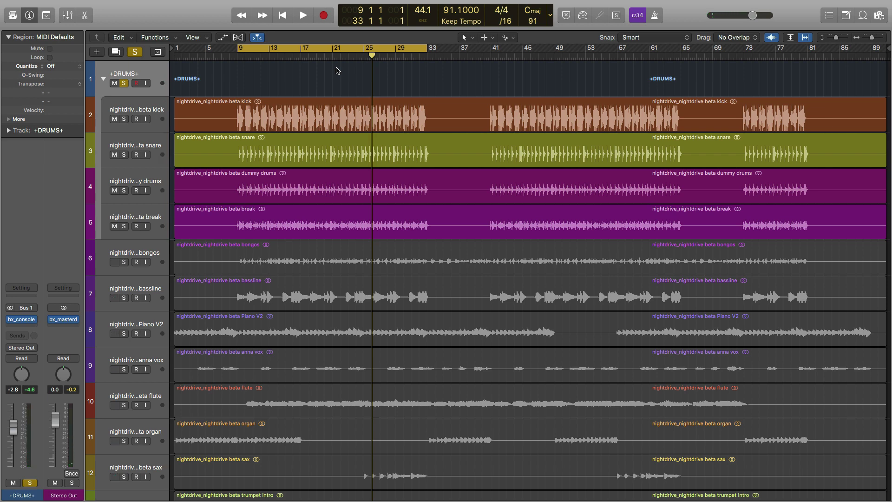
pyautogui.click(157, 112)
pyautogui.click(26, 319)
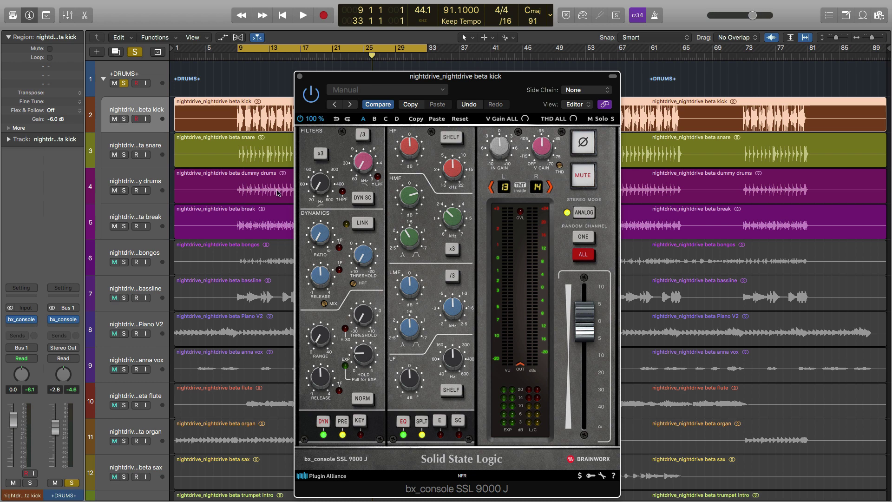
pyautogui.press('Down')
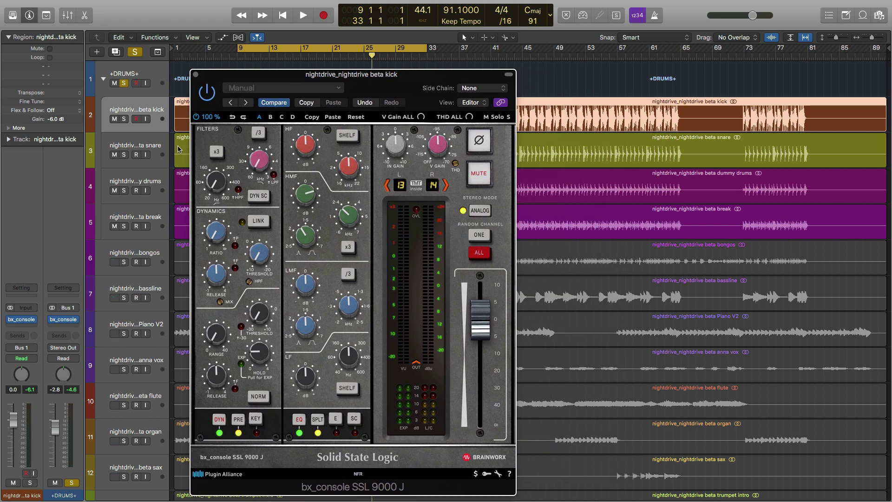
pyautogui.click(22, 319)
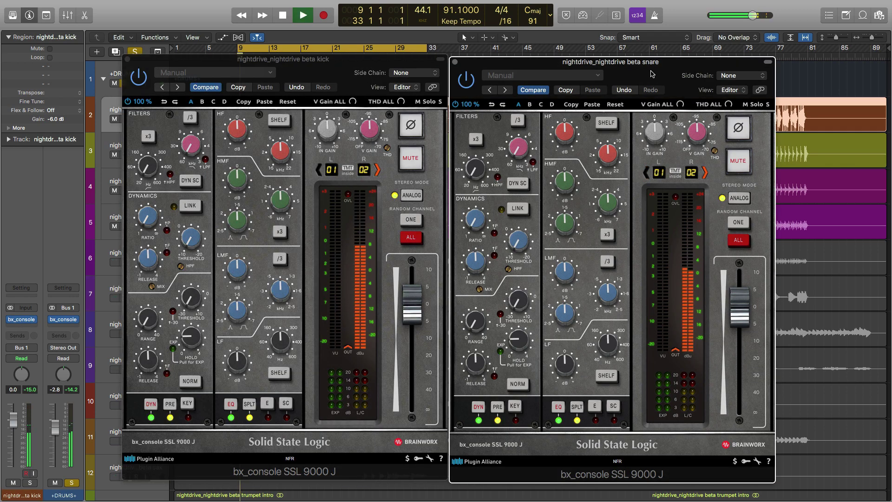
pyautogui.click(387, 151)
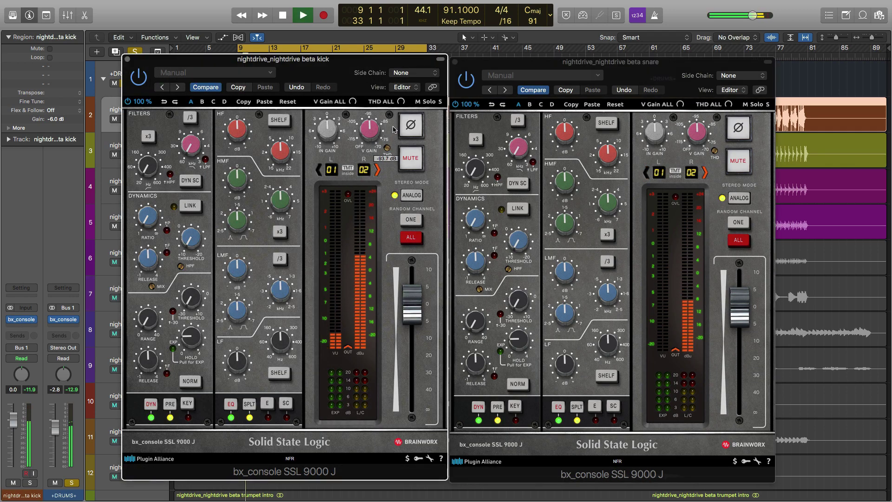
pyautogui.click(714, 153)
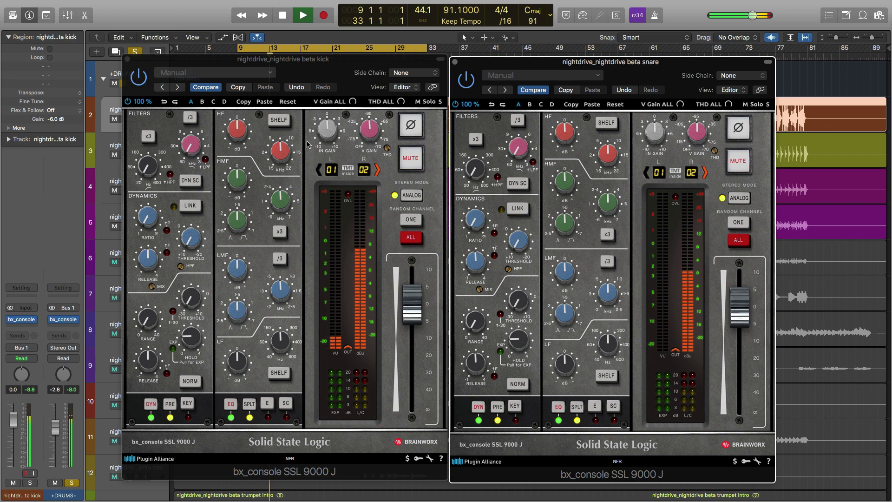
pyautogui.click(145, 80)
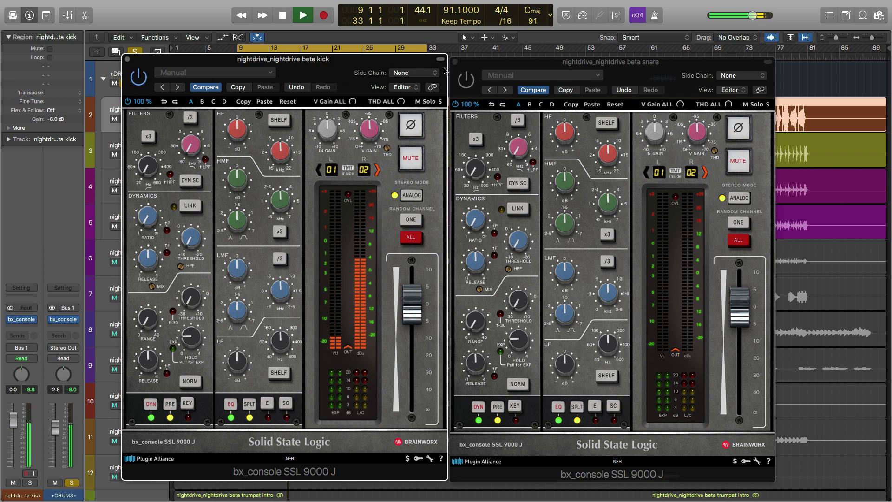
pyautogui.click(474, 78)
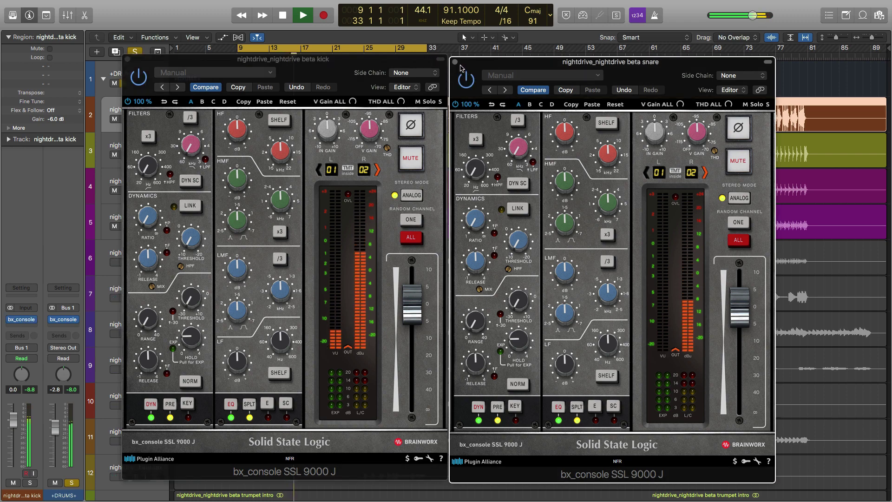
pyautogui.click(455, 62)
pyautogui.click(128, 62)
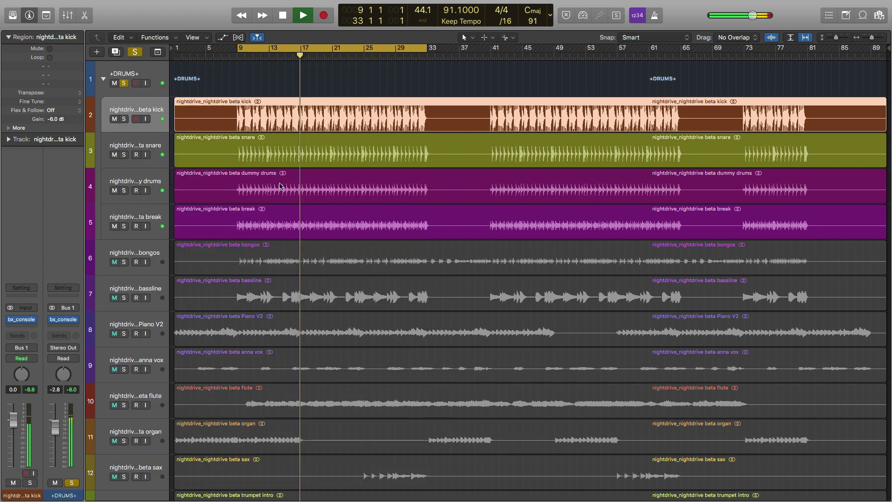
# Solo and select the bongos track, open its SSL console centred over the arrangement, and stop playback
pyautogui.click(124, 262)
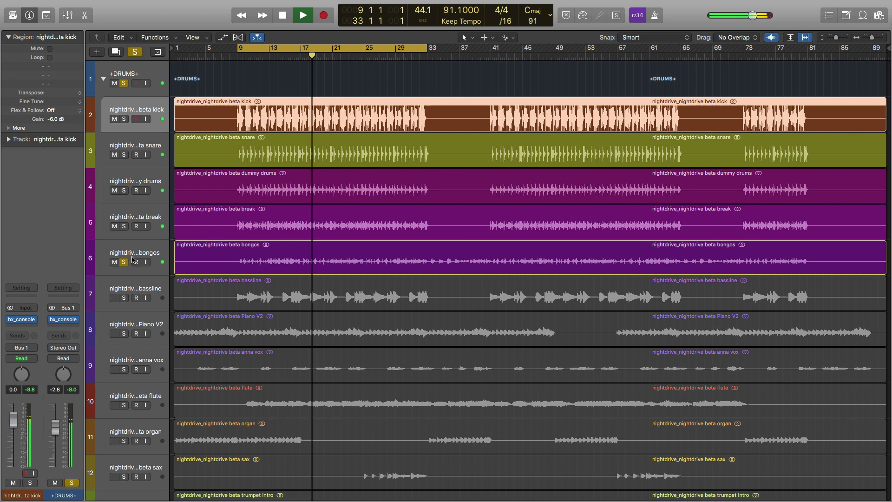
pyautogui.click(140, 253)
pyautogui.click(22, 319)
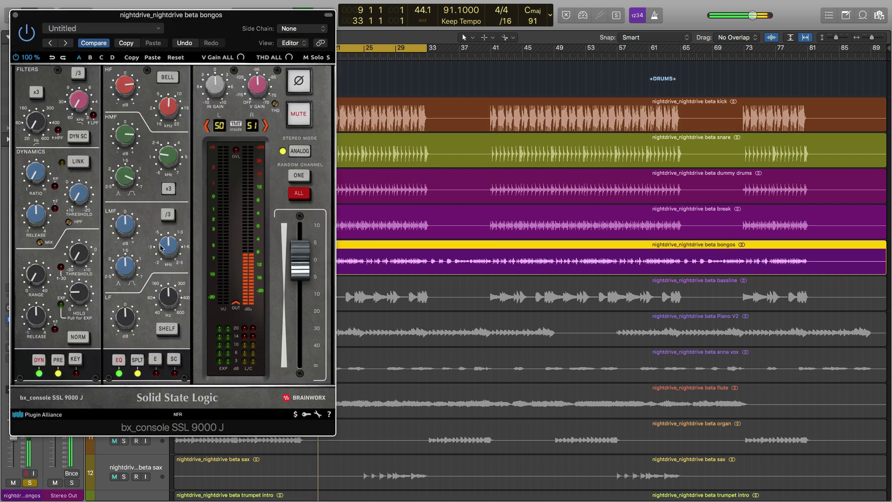
pyautogui.moveTo(210, 24); pyautogui.dragTo(519, 119)
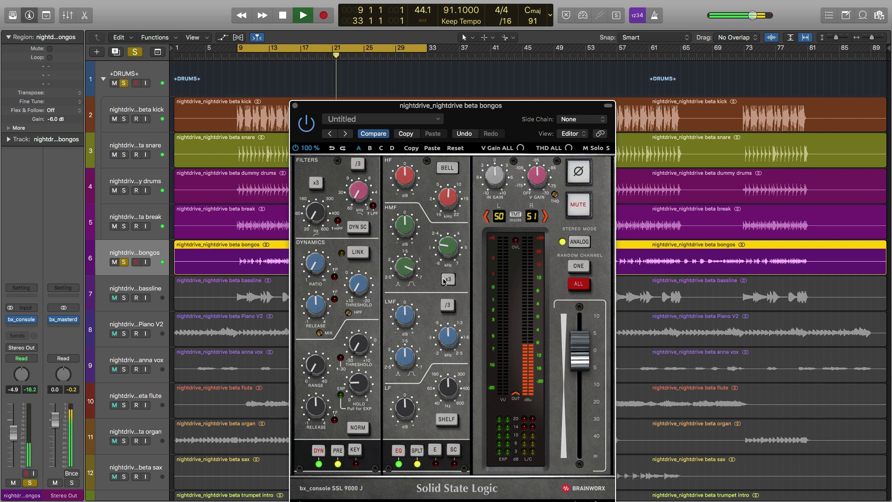
pyautogui.press('space')
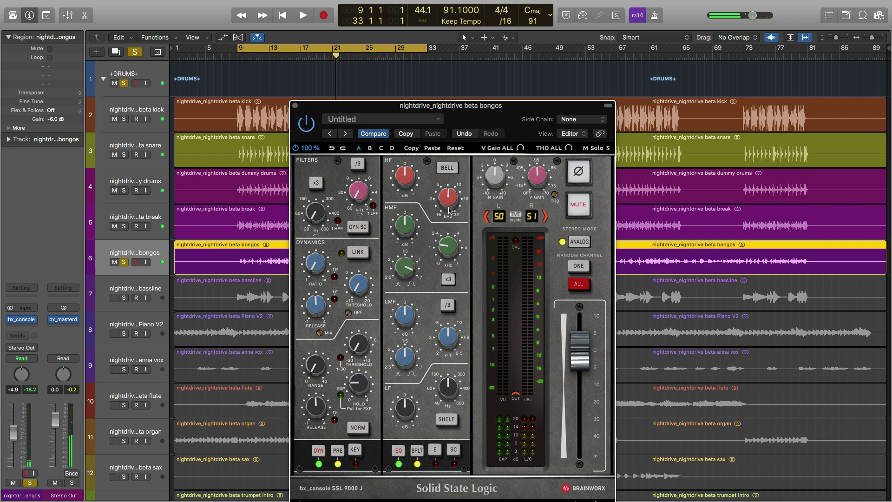
# Play from bar 9, boost the bongos' HF gain, A/B the bypass, and close the console
pyautogui.click(448, 278)
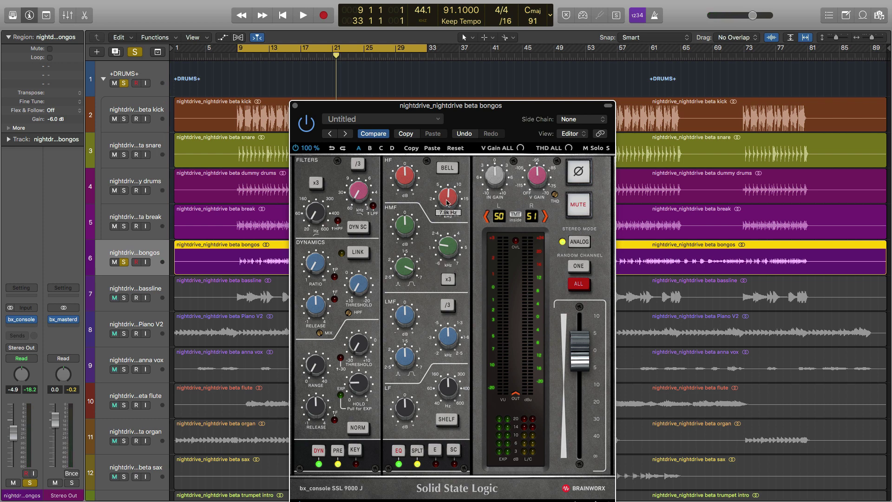
pyautogui.press('space')
pyautogui.moveTo(405, 224)
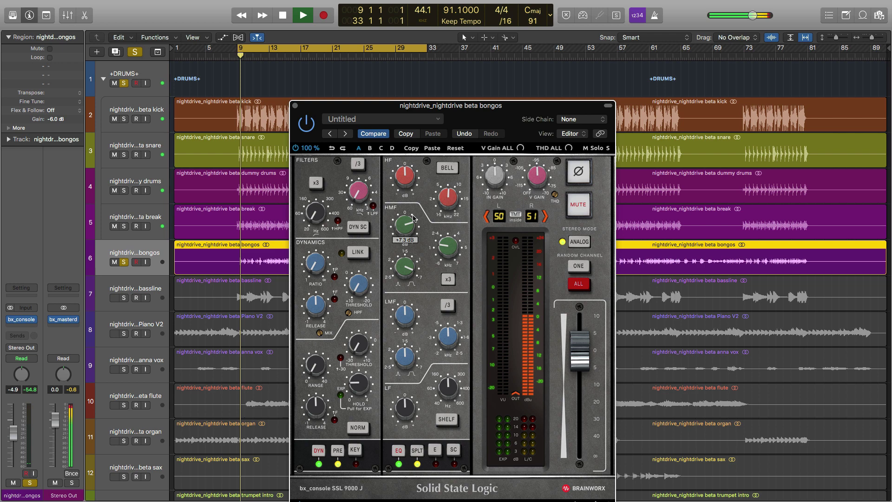
pyautogui.moveTo(404, 188); pyautogui.dragTo(410, 178)
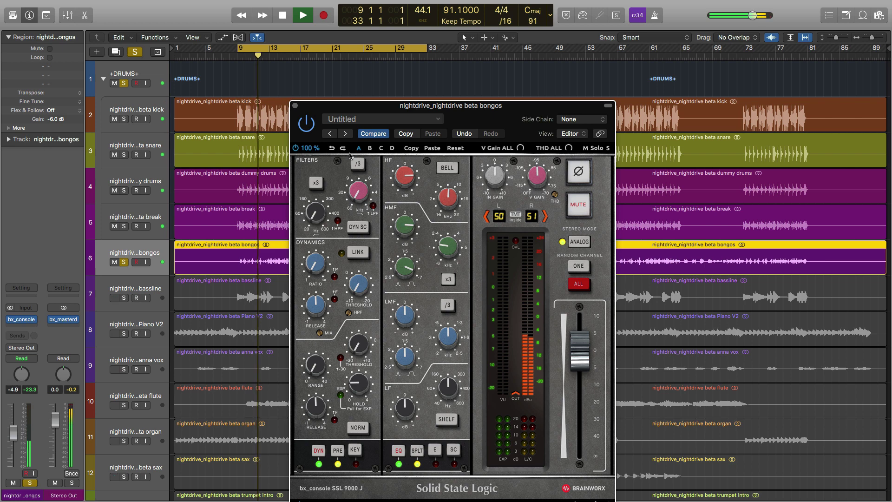
pyautogui.click(306, 124)
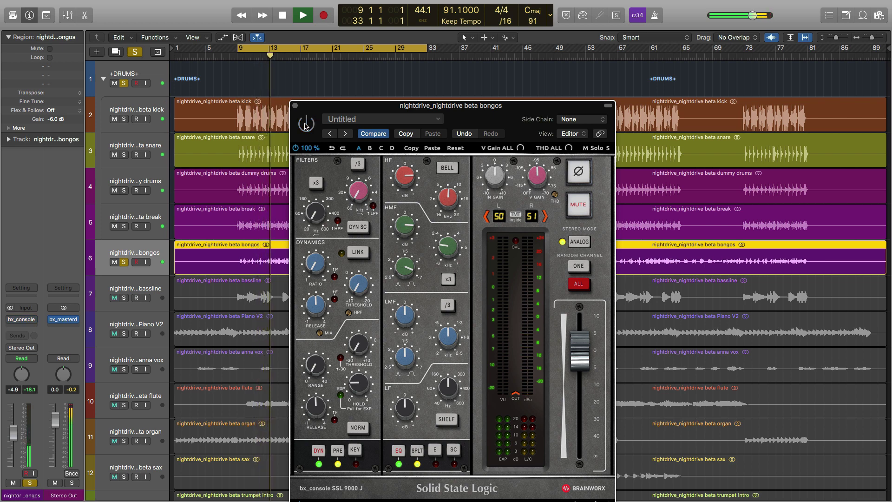
pyautogui.click(305, 124)
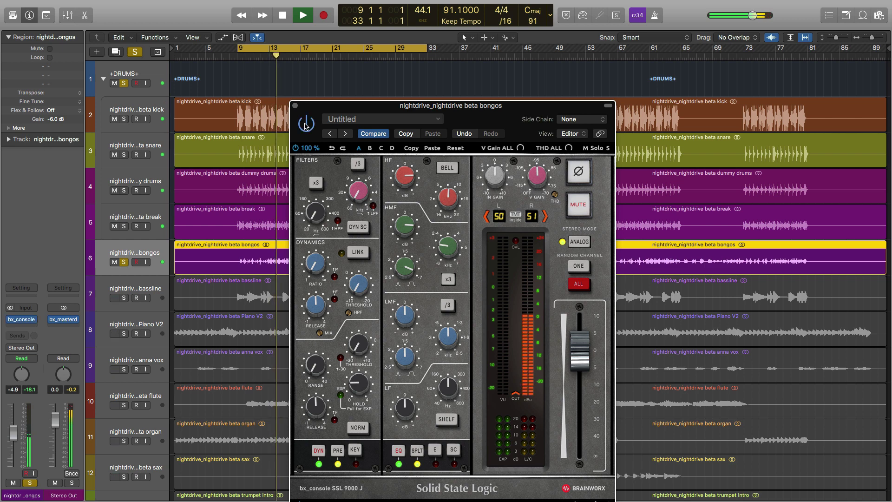
pyautogui.click(295, 106)
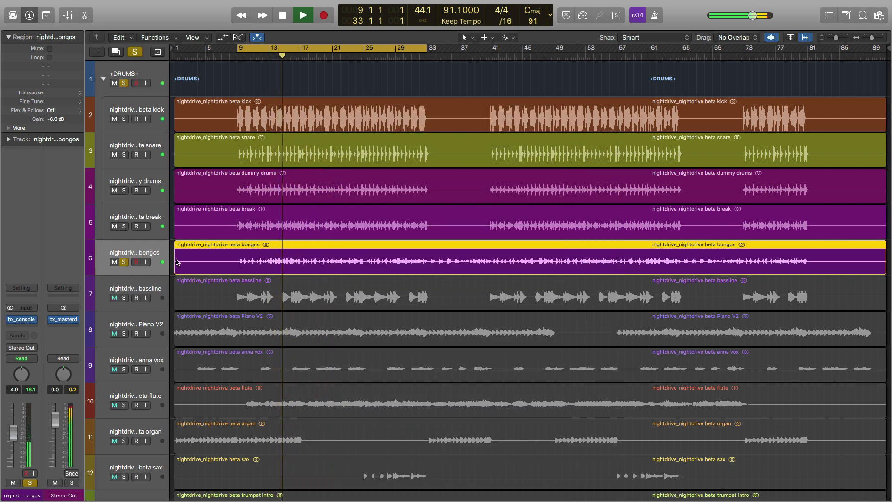
# Select and solo the bassline, open its console effect, and switch to settings slot B
pyautogui.click(144, 283)
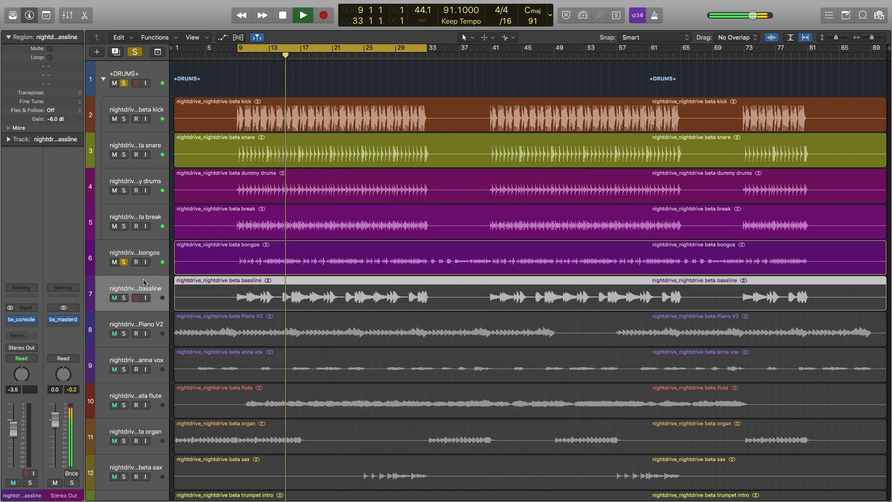
pyautogui.click(124, 297)
pyautogui.click(21, 319)
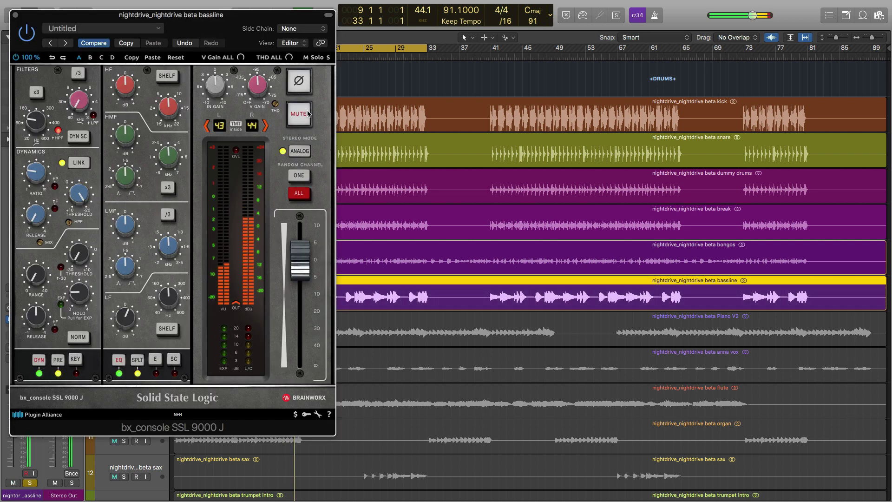
pyautogui.moveTo(63, 7); pyautogui.dragTo(390, 80)
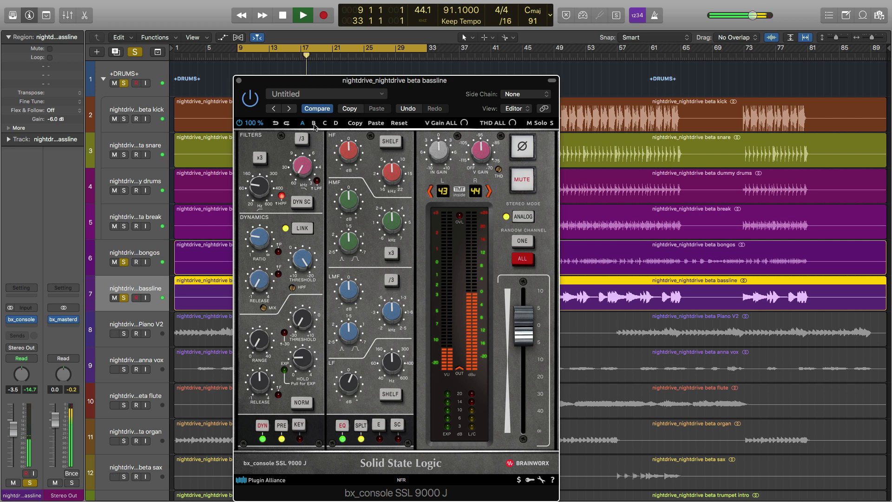
pyautogui.click(438, 189)
pyautogui.moveTo(451, 81); pyautogui.dragTo(459, 80)
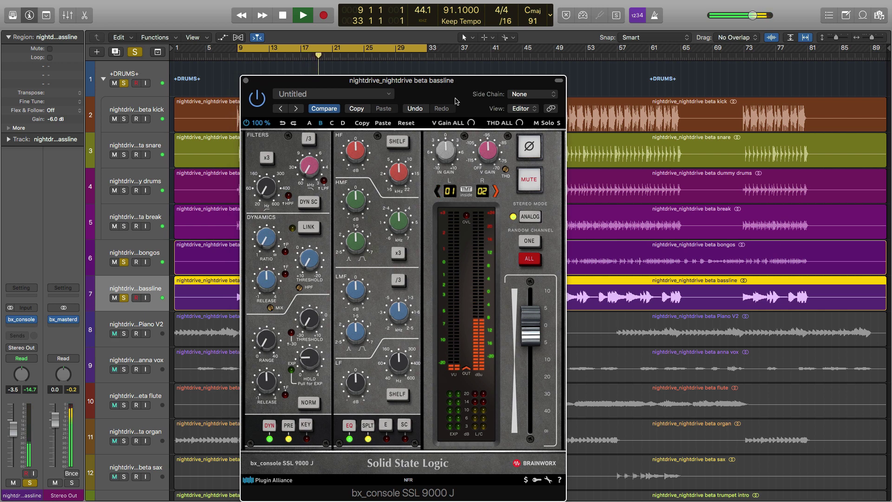
# Lower the bassline's low-band frequency to 147 Hz, listening during playback
pyautogui.press('space')
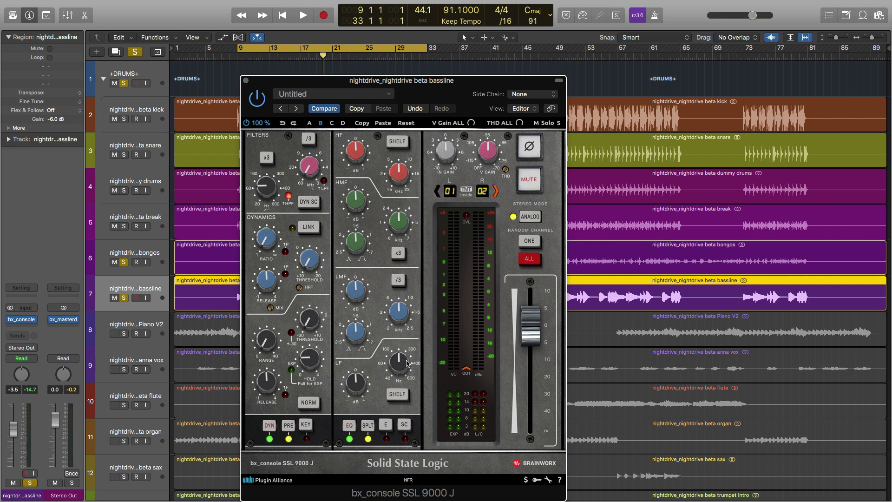
pyautogui.moveTo(406, 363); pyautogui.dragTo(372, 384)
pyautogui.press('space')
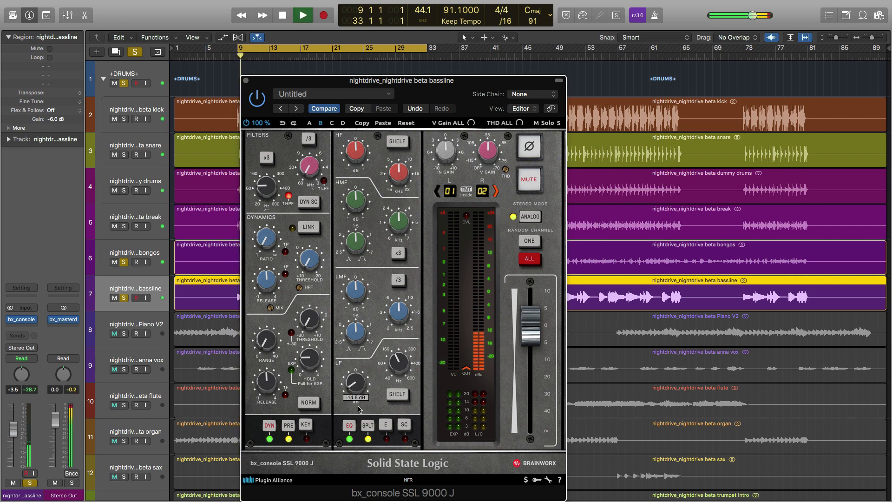
pyautogui.moveTo(356, 382)
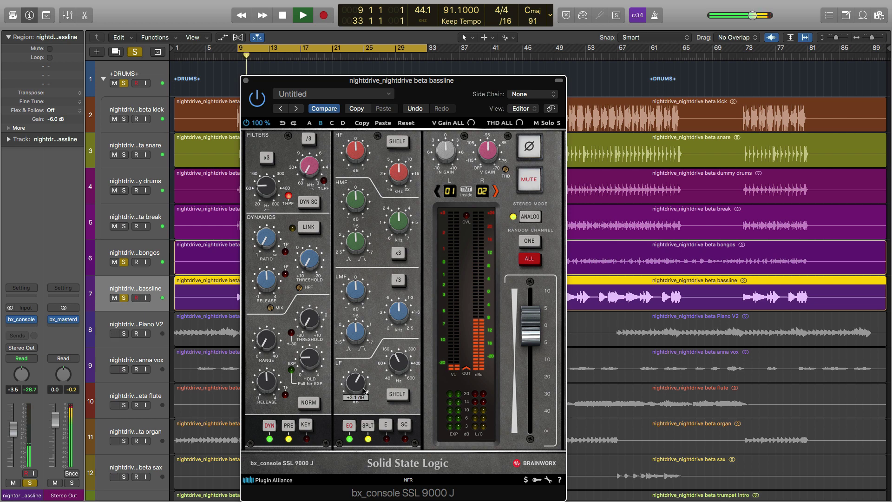
pyautogui.moveTo(400, 362); pyautogui.dragTo(406, 376)
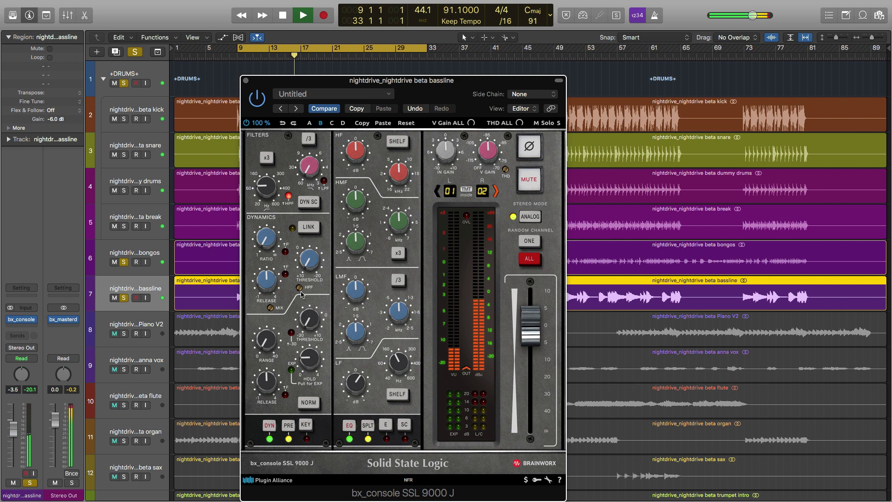
# Raise the bassline high-pass to 114.7 Hz and compress at 2.3:1 with 20 % mix
pyautogui.moveTo(299, 287)
pyautogui.moveTo(314, 282); pyautogui.dragTo(318, 269)
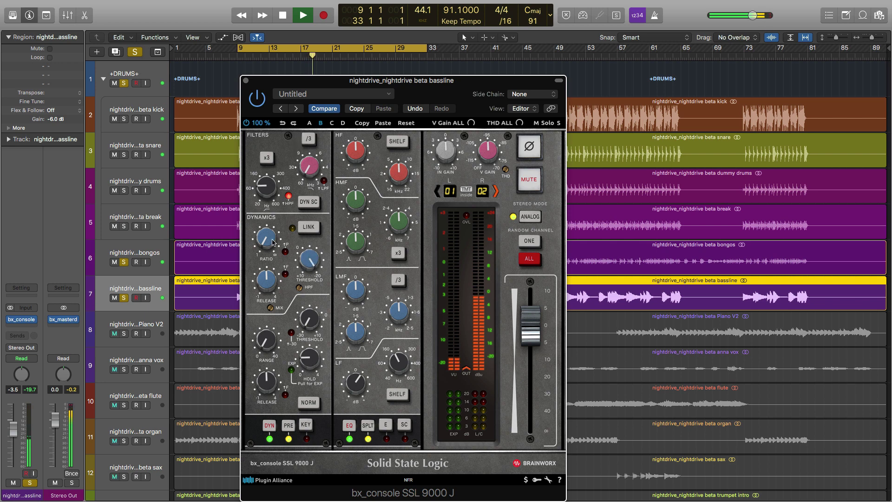
pyautogui.moveTo(273, 243); pyautogui.dragTo(276, 224)
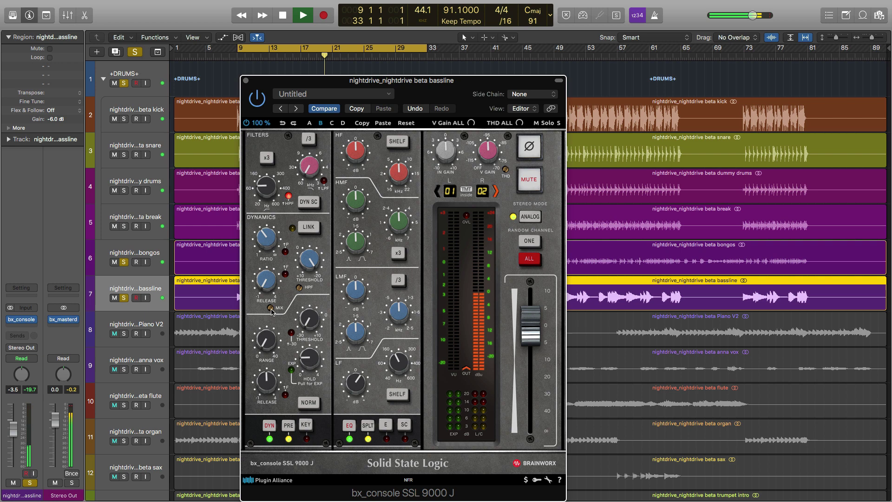
pyautogui.moveTo(273, 310); pyautogui.dragTo(276, 299)
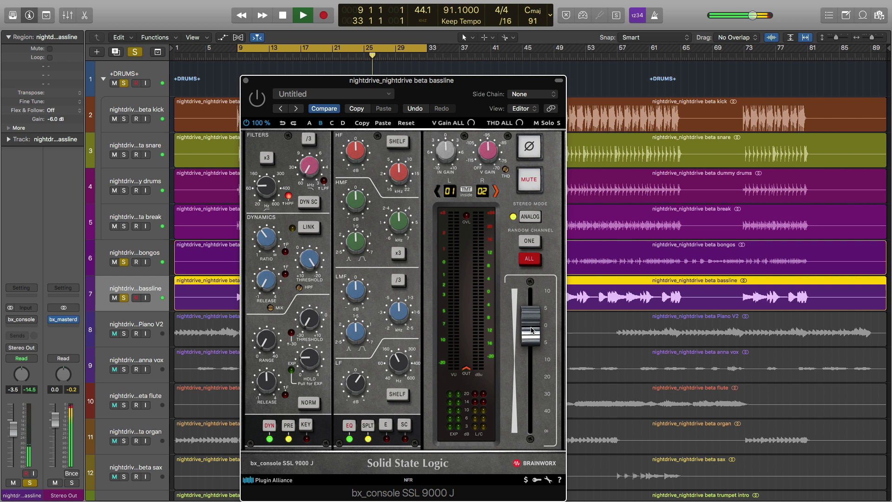
# Set the console output to -1.9 dB, lower the HMF frequency, boost HMF +2.6 dB, and bypass to compare
pyautogui.moveTo(532, 330); pyautogui.dragTo(531, 337)
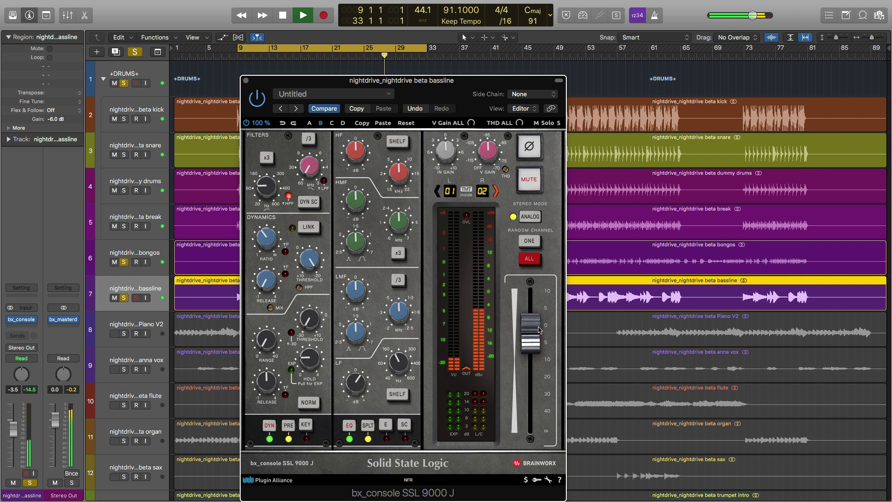
pyautogui.moveTo(539, 329); pyautogui.dragTo(536, 340)
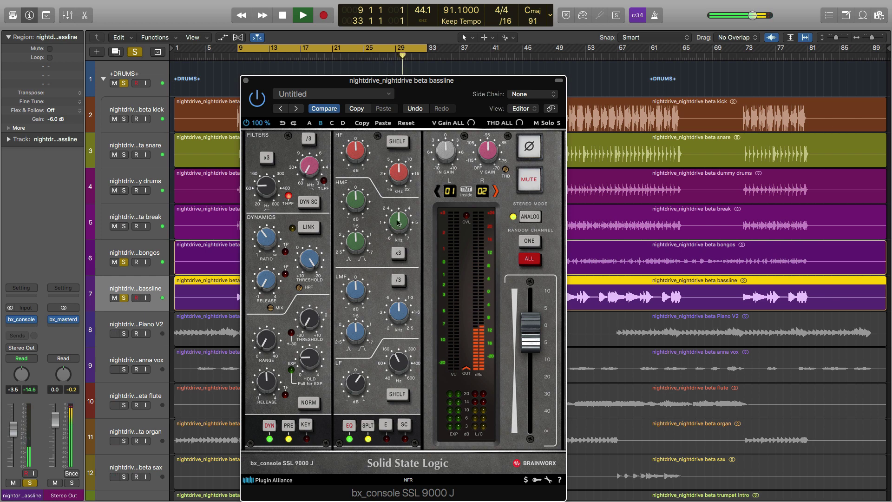
pyautogui.moveTo(399, 223); pyautogui.dragTo(398, 239)
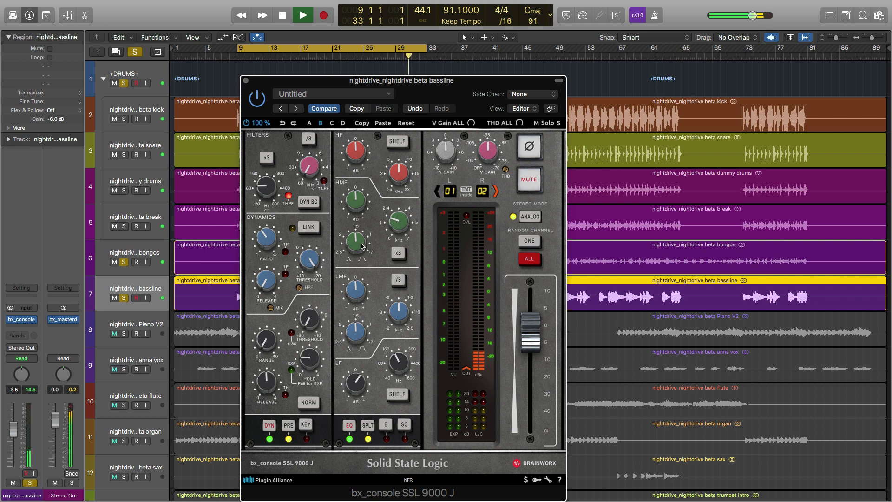
pyautogui.moveTo(356, 209); pyautogui.dragTo(359, 207)
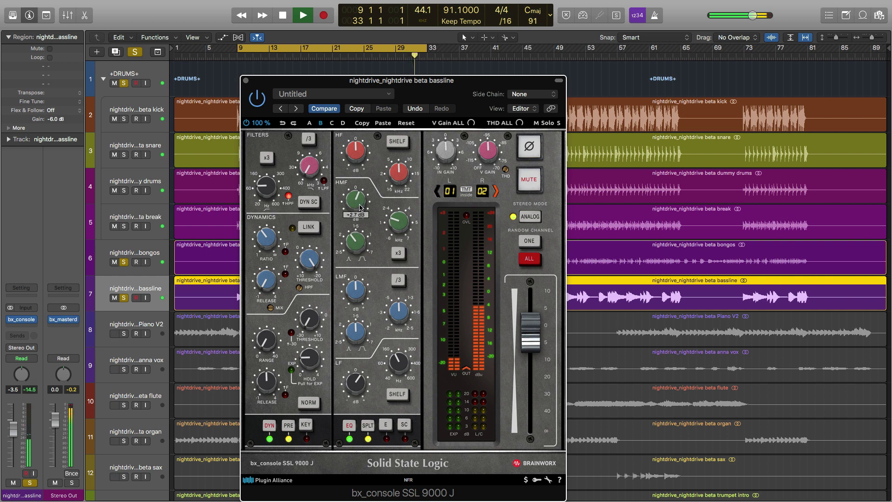
pyautogui.click(257, 98)
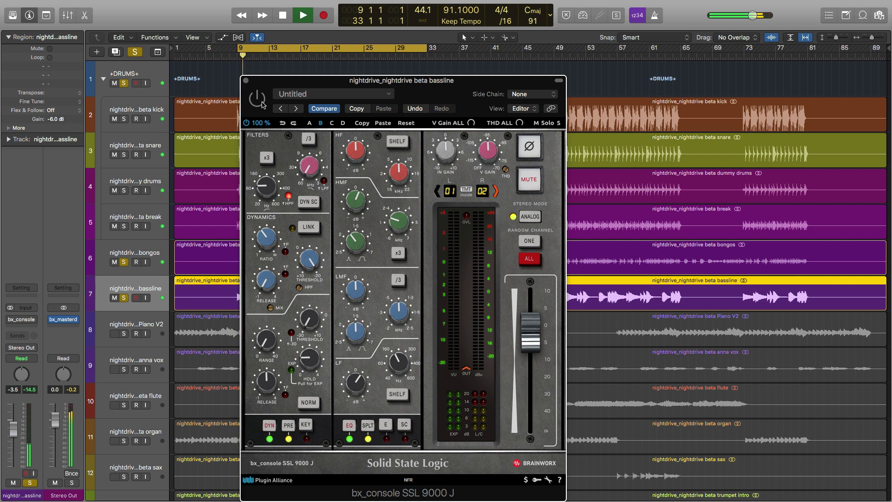
# Close the bassline console, open the Piano V2 console, and switch to settings slot B
pyautogui.click(247, 81)
pyautogui.click(140, 328)
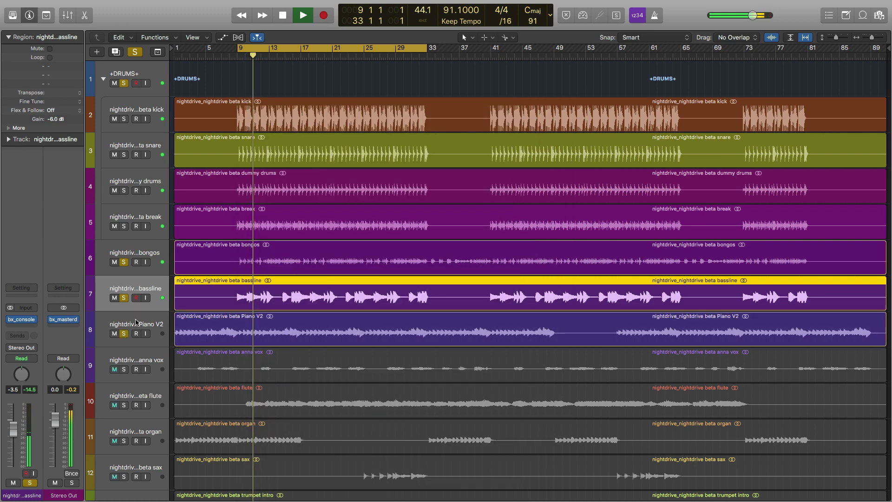
pyautogui.click(33, 322)
pyautogui.moveTo(161, 8); pyautogui.dragTo(418, 81)
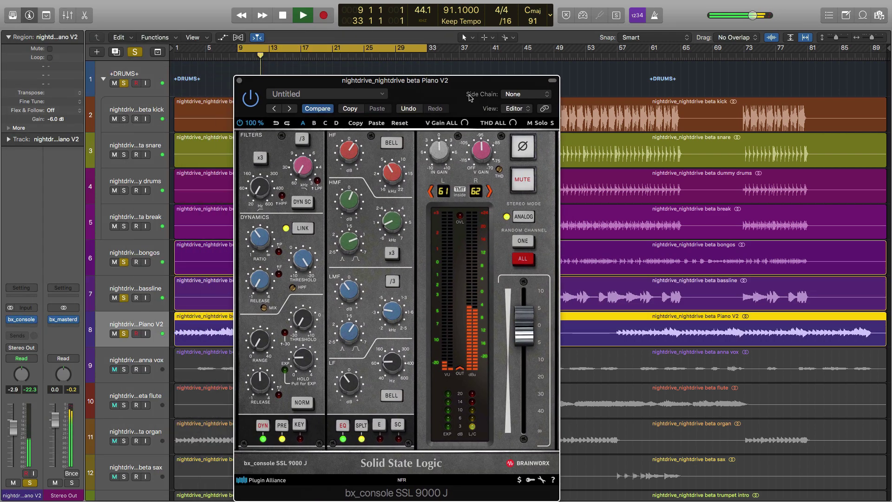
pyautogui.click(337, 123)
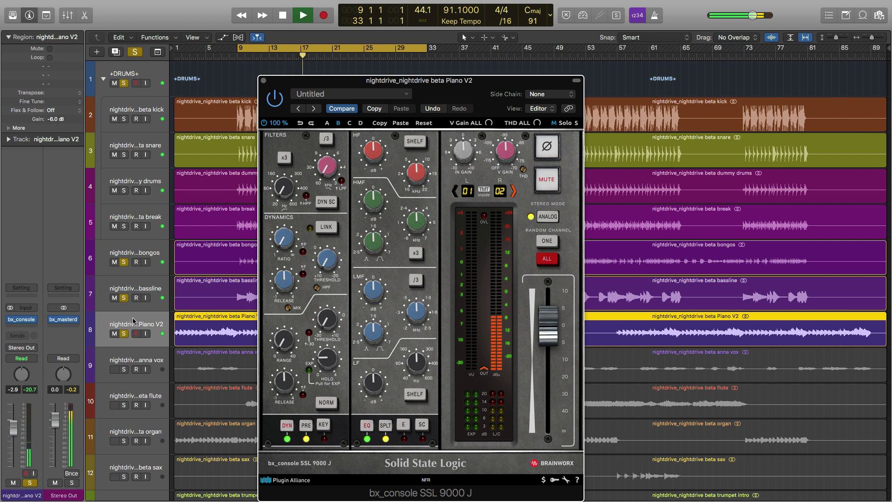
# Solo only bassline and Piano V2, replay from the start, and set the piano LMF to 90 Hz
pyautogui.click(124, 334)
pyautogui.click(124, 298)
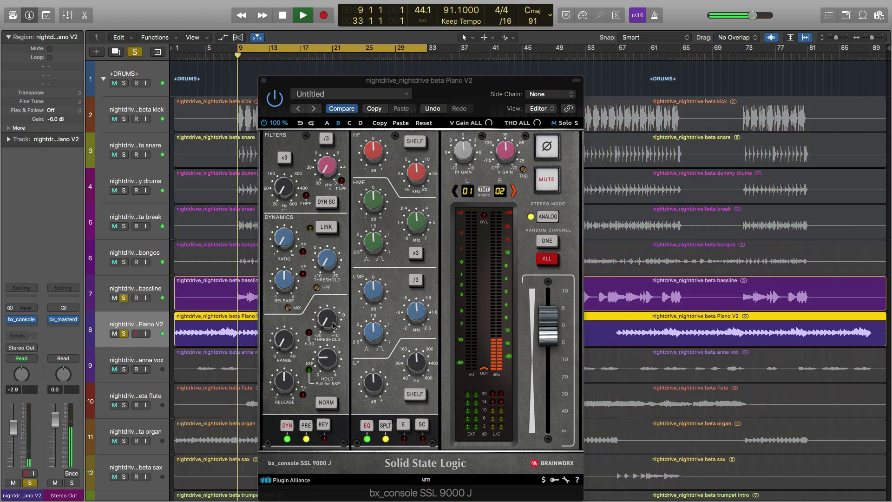
pyautogui.press('Return')
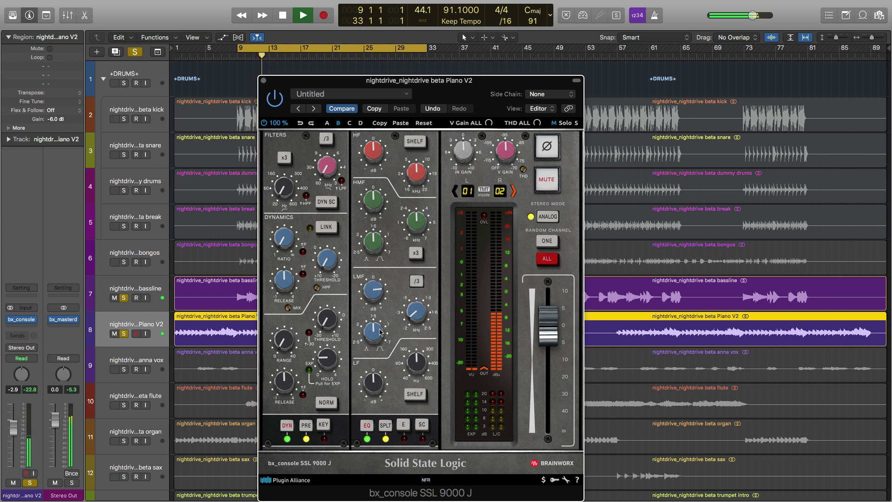
pyautogui.moveTo(416, 312)
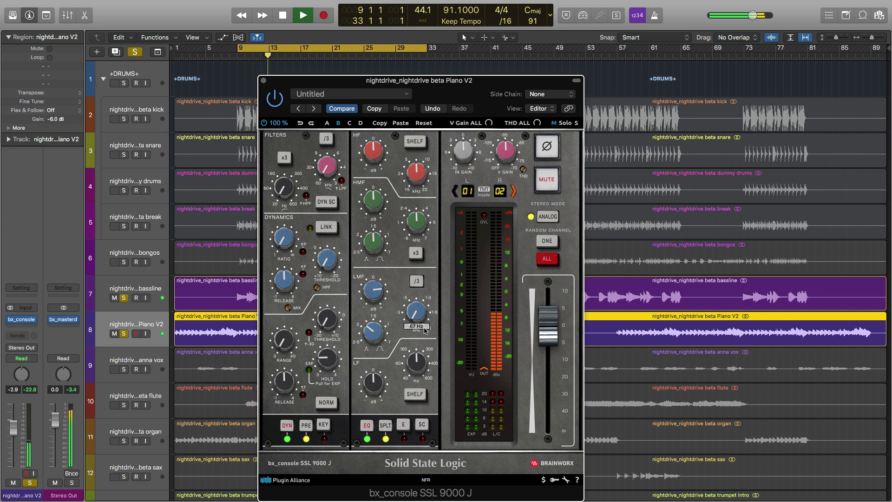
pyautogui.moveTo(430, 313); pyautogui.dragTo(430, 305)
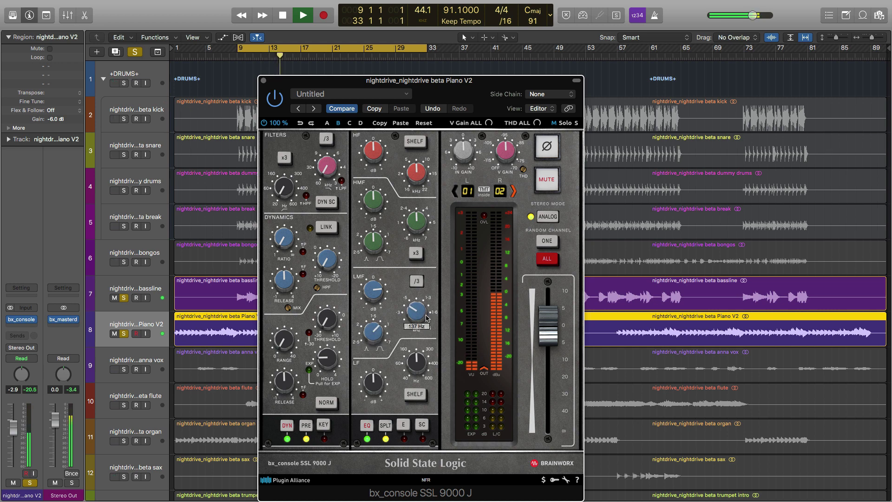
pyautogui.moveTo(415, 320); pyautogui.dragTo(415, 318)
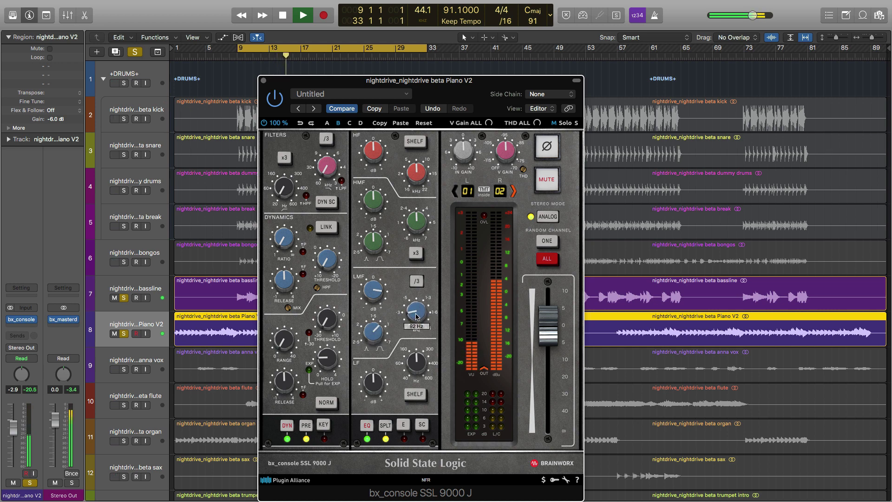
pyautogui.press('space')
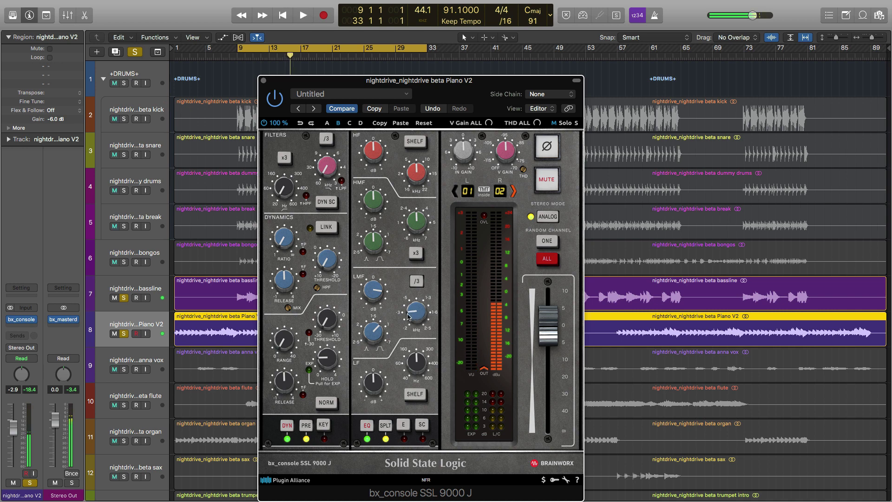
pyautogui.press('space')
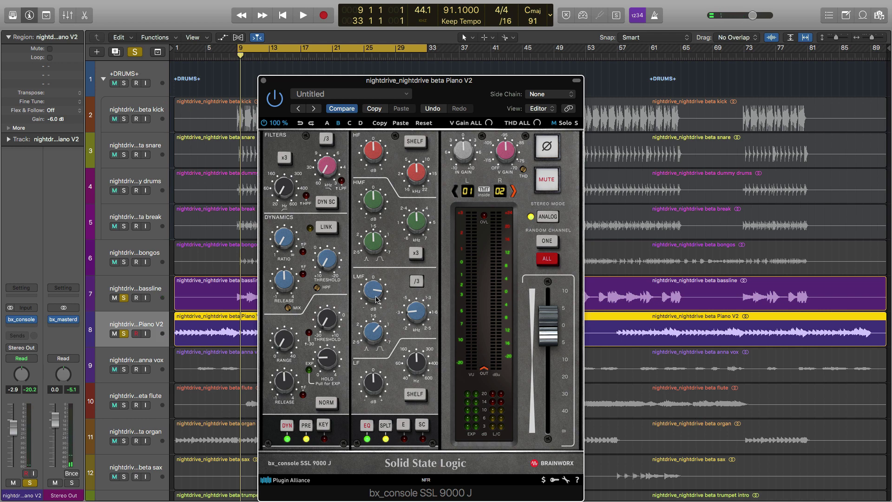
pyautogui.press('space')
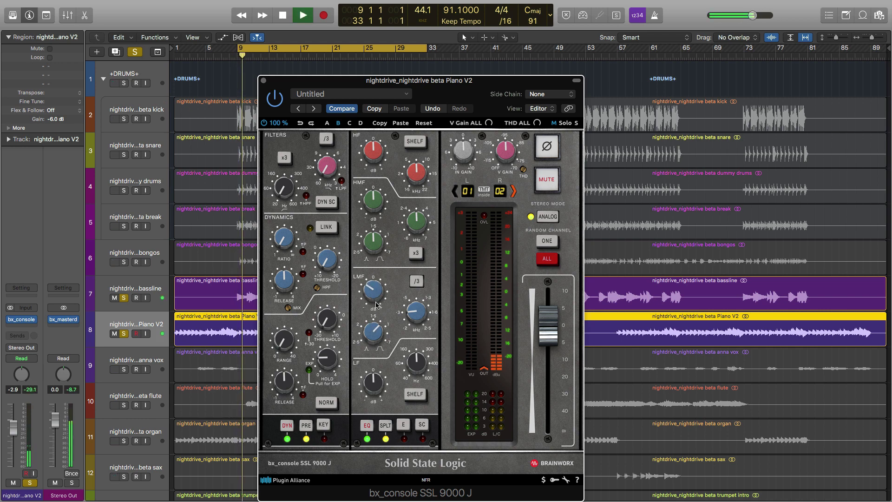
# Switch the piano's low band to a bell, lower its frequency, and cut it by -2.6 dB
pyautogui.click(422, 395)
pyautogui.moveTo(417, 361)
pyautogui.mouseDown()
pyautogui.moveTo(433, 360)
pyautogui.moveTo(427, 358)
pyautogui.mouseUp()
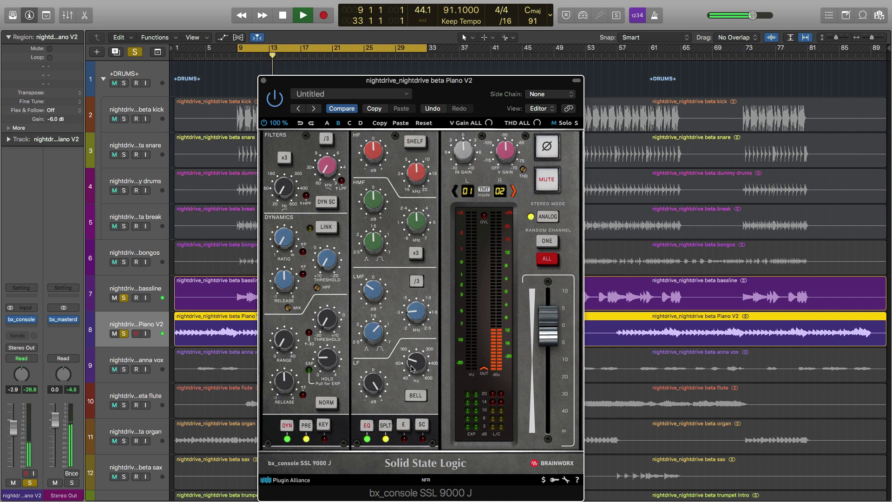
pyautogui.moveTo(374, 384); pyautogui.dragTo(377, 392)
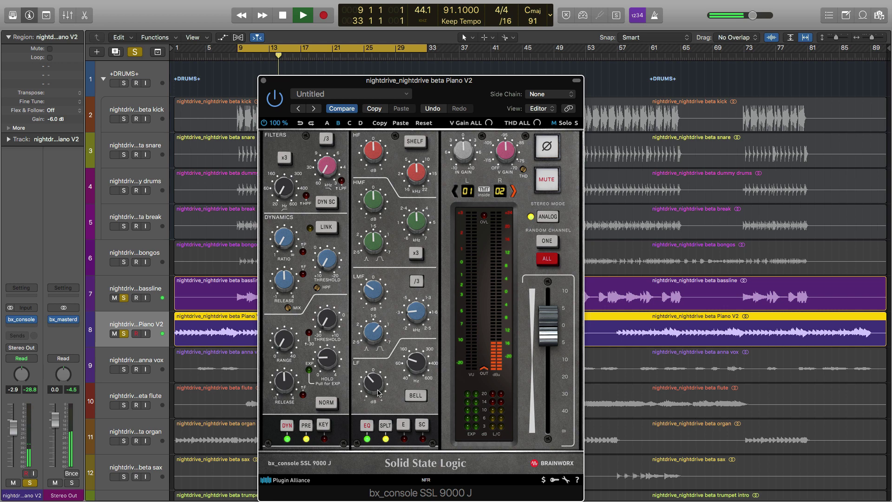
pyautogui.click(551, 124)
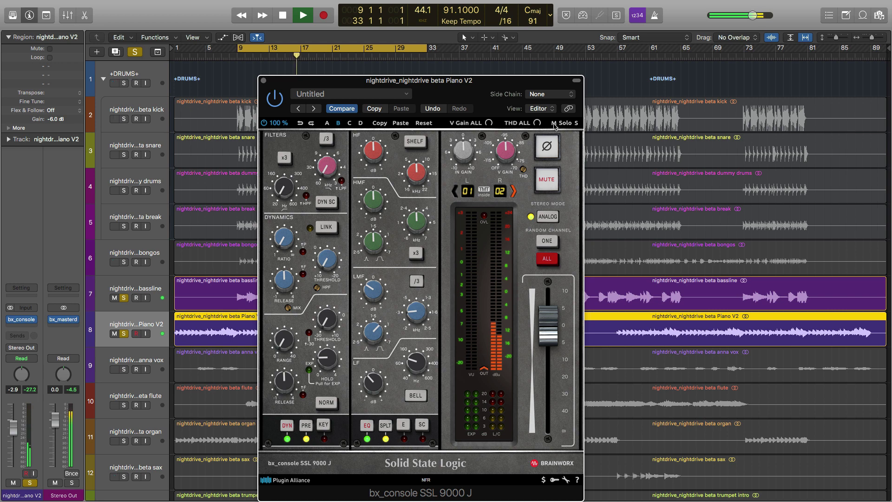
# A/B the console, set the high band to a bell with a higher frequency, A/B again, and stop playback
pyautogui.click(275, 99)
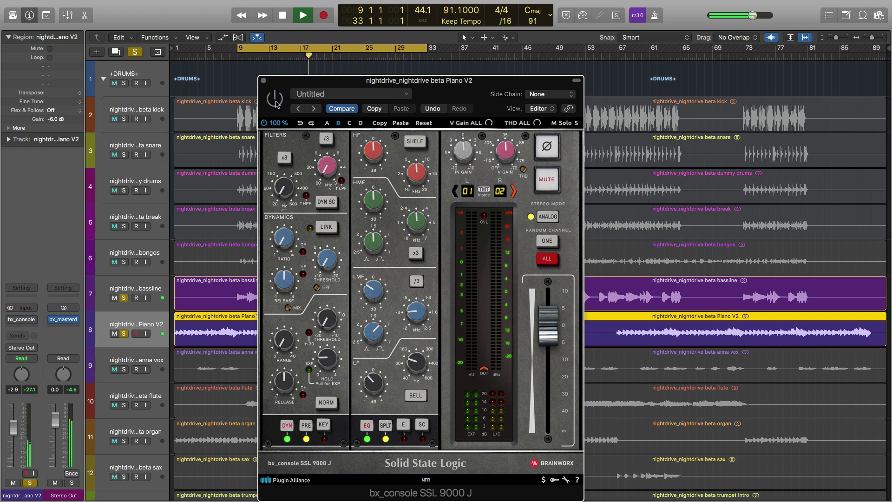
pyautogui.click(275, 100)
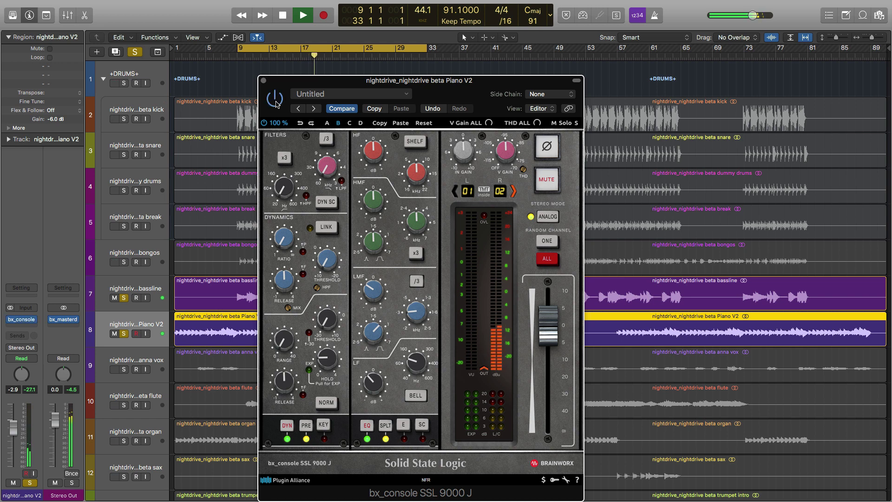
pyautogui.click(416, 141)
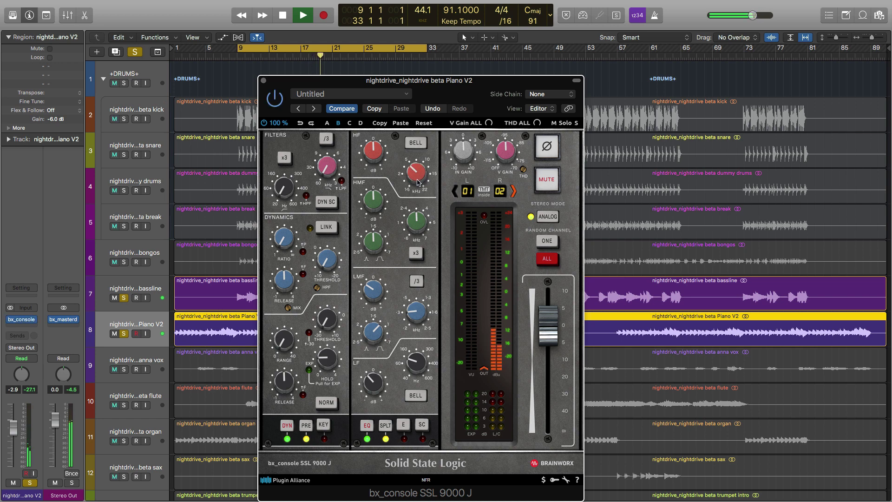
pyautogui.moveTo(374, 160); pyautogui.dragTo(373, 150)
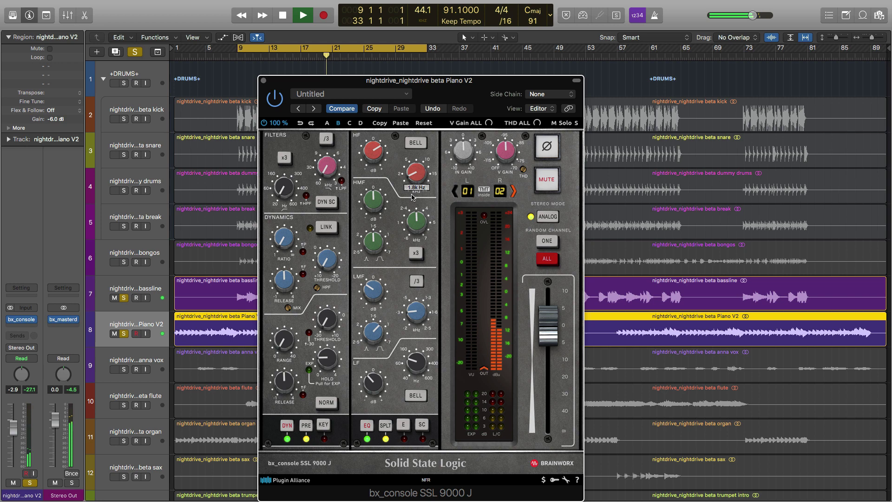
pyautogui.moveTo(417, 193); pyautogui.dragTo(421, 183)
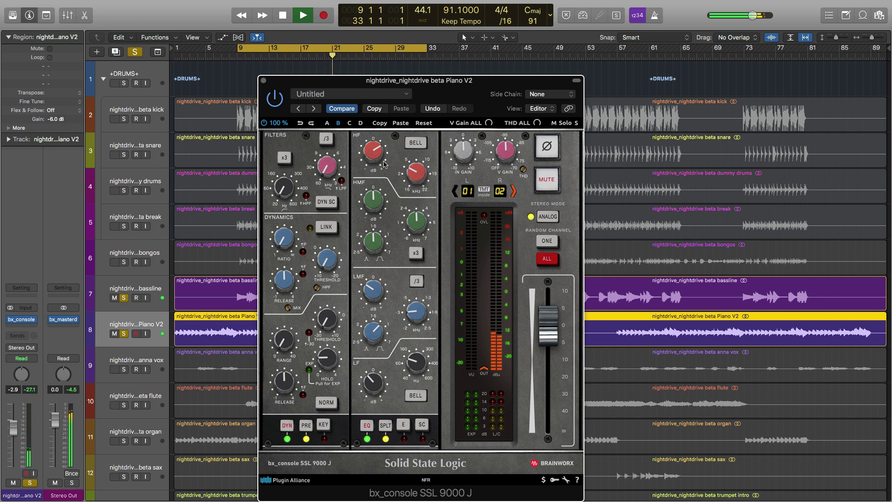
pyautogui.click(274, 98)
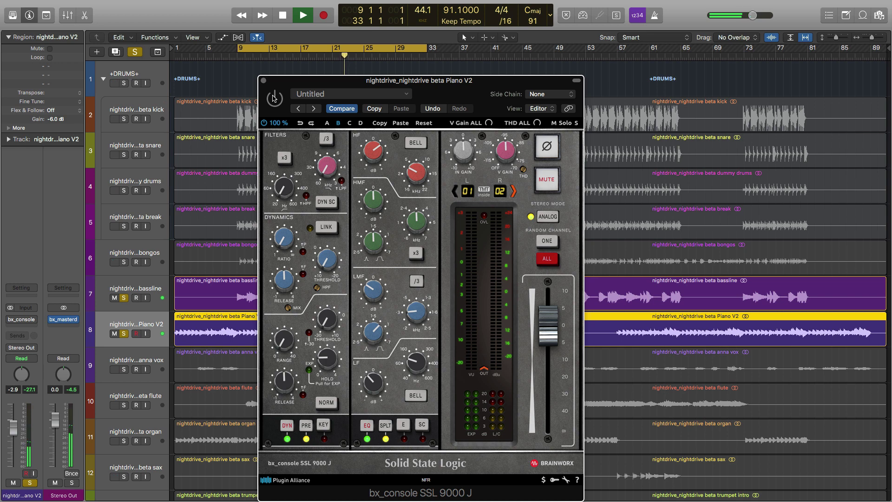
pyautogui.click(275, 97)
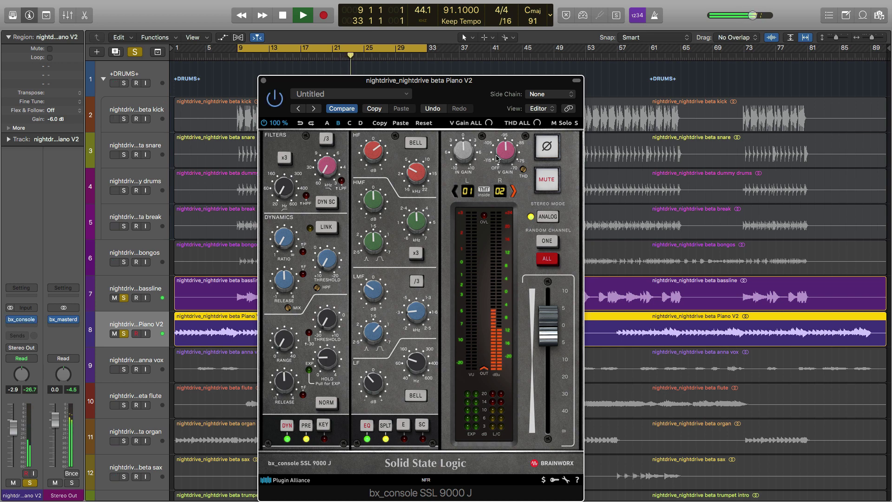
pyautogui.press('space')
# Solo the drum, bass and piano tracks together, play, A/B the piano console, then close it
pyautogui.click(568, 125)
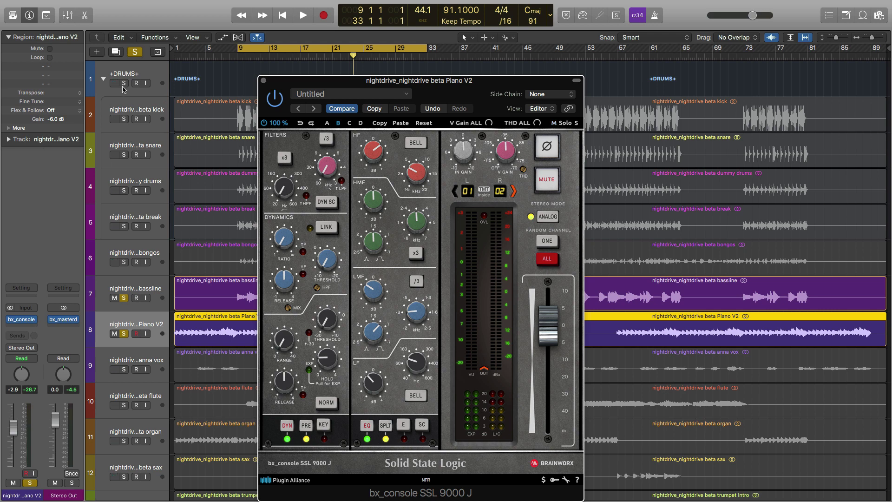
pyautogui.moveTo(123, 83); pyautogui.dragTo(123, 261)
pyautogui.press('space')
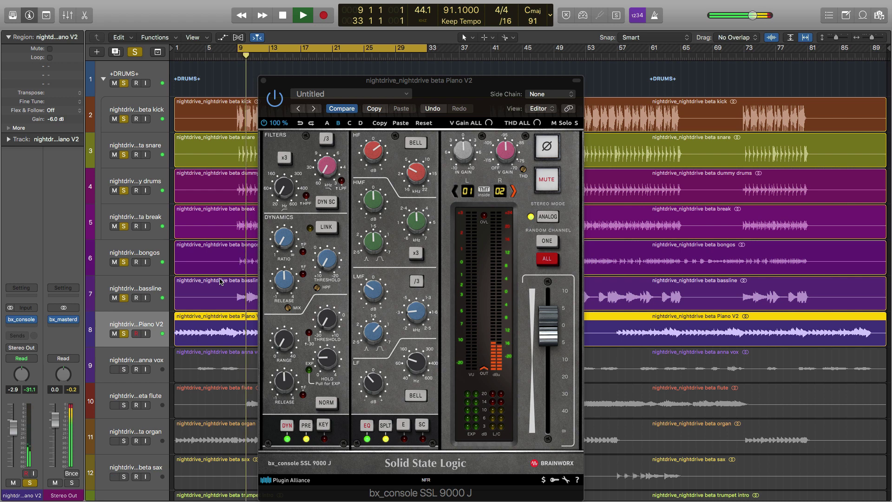
pyautogui.click(281, 100)
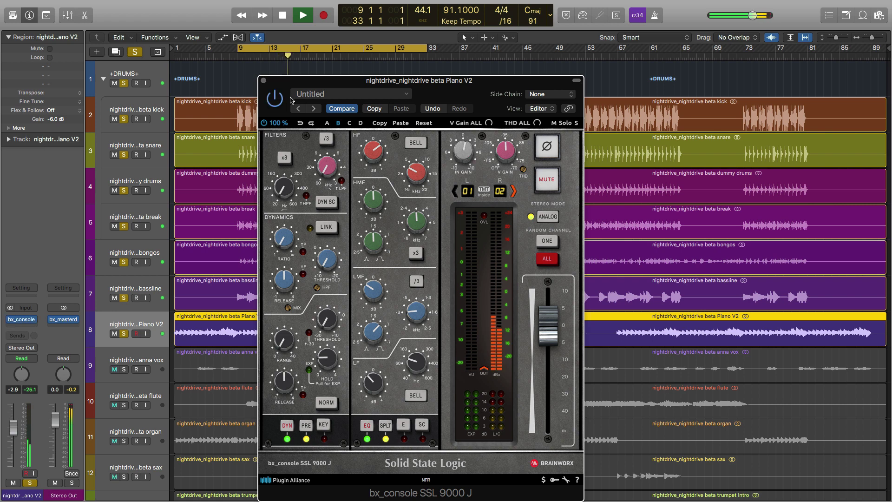
pyautogui.click(264, 81)
# Open the flute's console, solo the flute, replay from bar 9, set HF to bell, and lower the output slightly
pyautogui.click(209, 405)
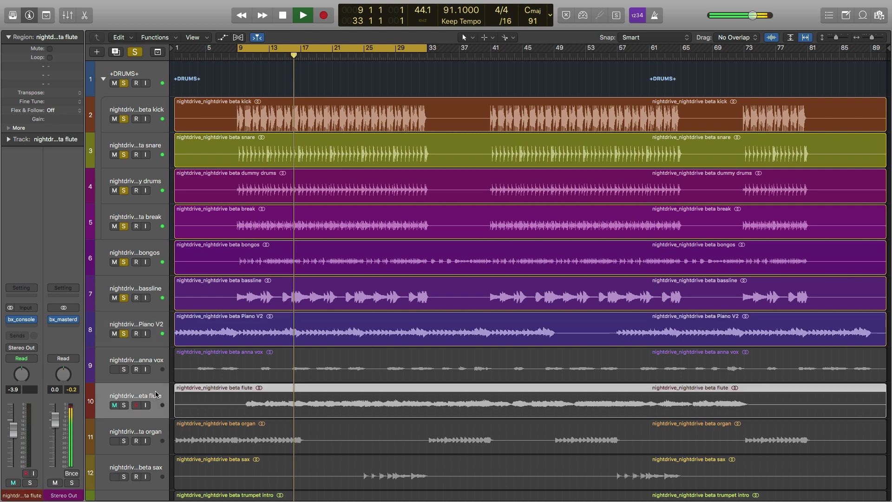
pyautogui.click(22, 319)
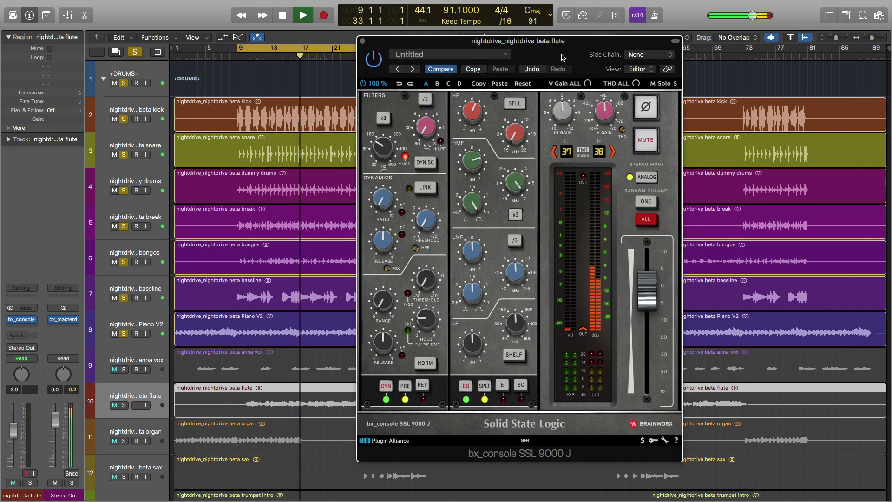
pyautogui.moveTo(566, 40); pyautogui.dragTo(558, 49)
pyautogui.press('space')
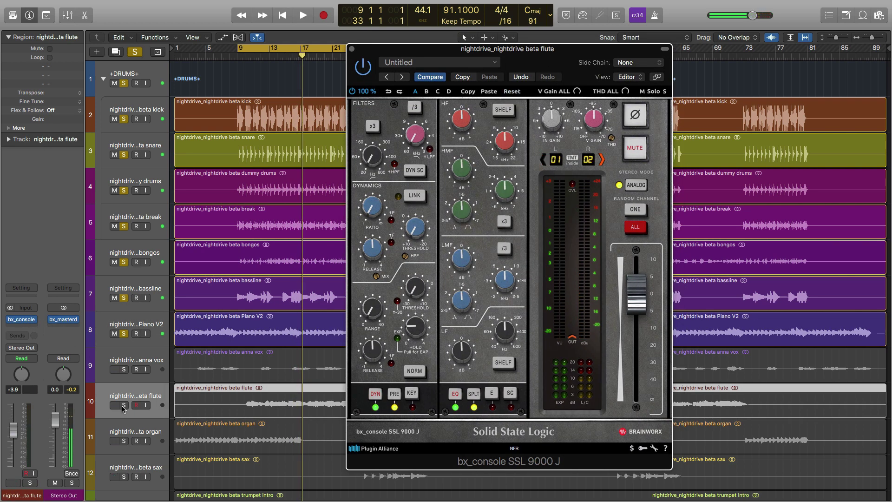
pyautogui.click(123, 406)
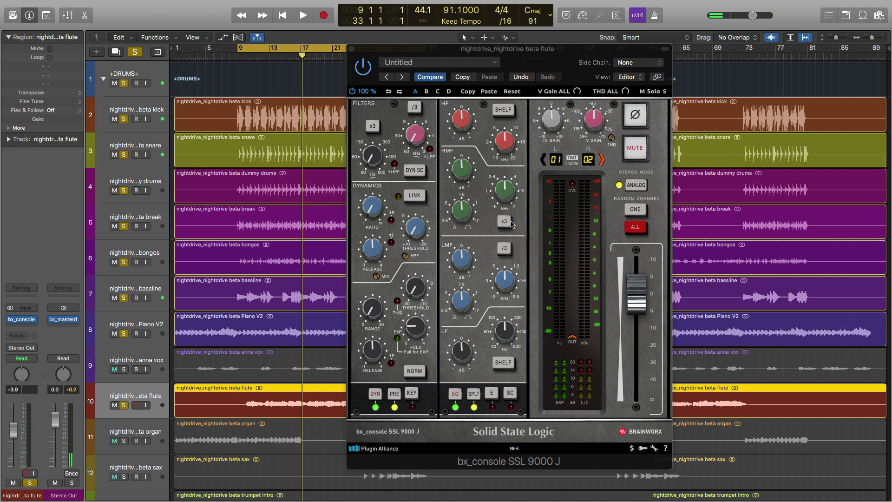
pyautogui.click(511, 223)
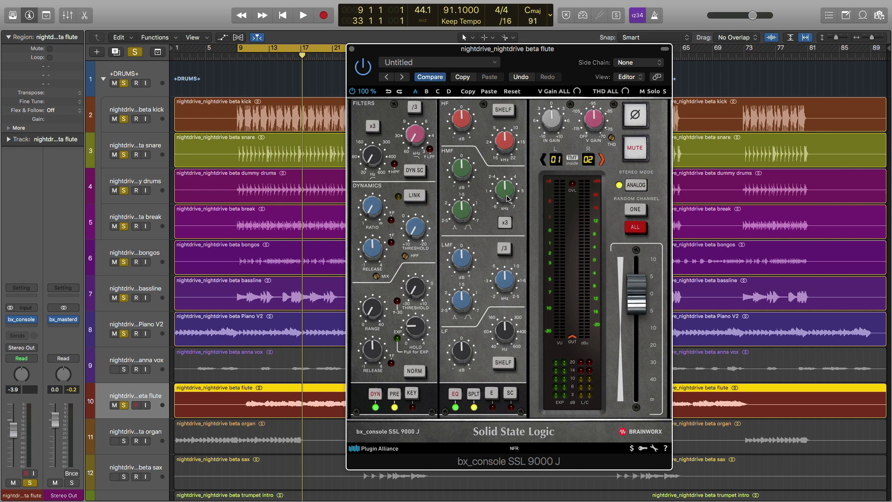
pyautogui.press('space')
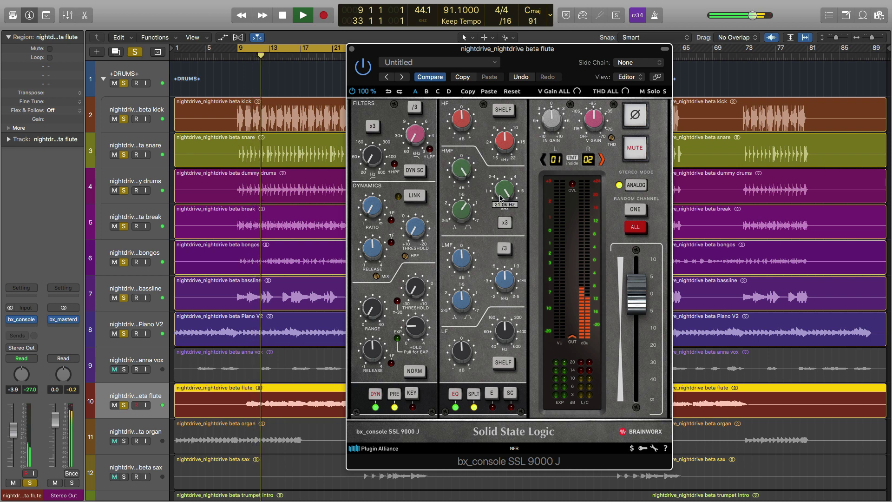
pyautogui.scroll(-1, 500, 198)
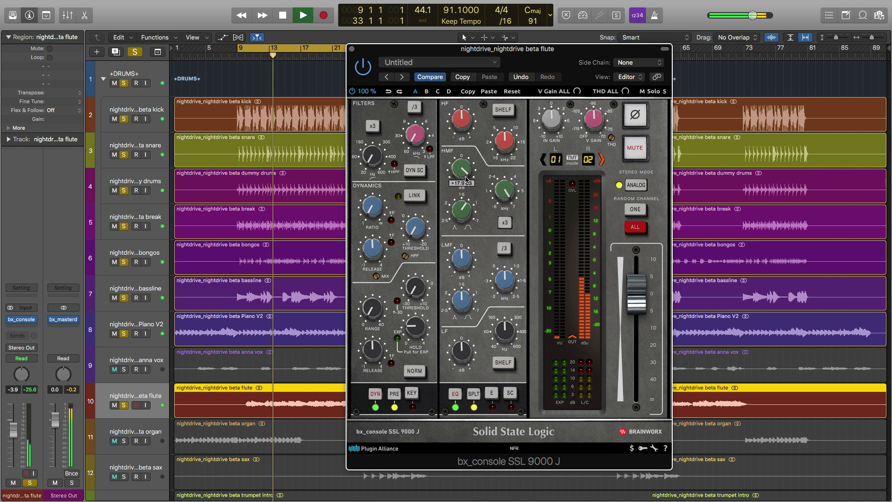
pyautogui.scroll(-2, 465, 180)
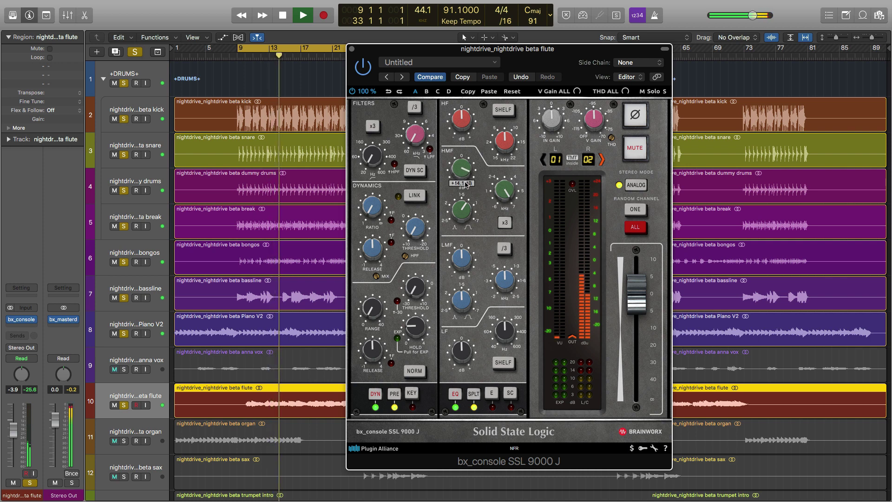
pyautogui.click(503, 109)
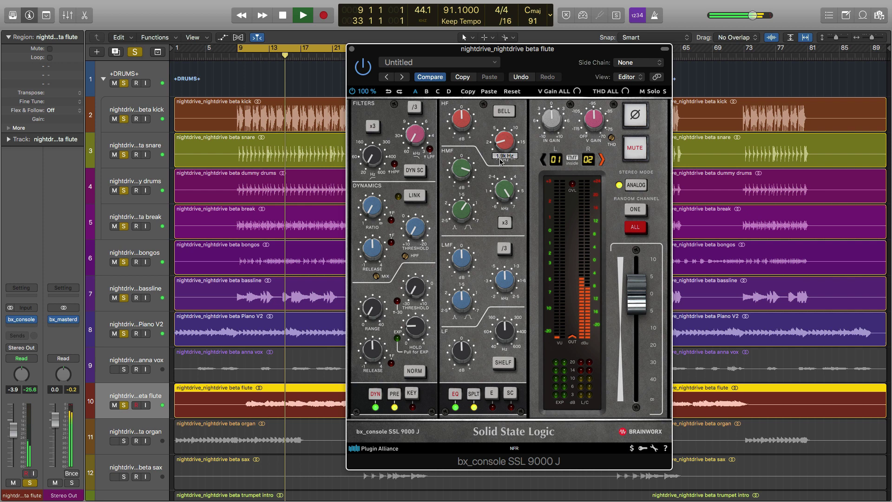
pyautogui.moveTo(462, 120)
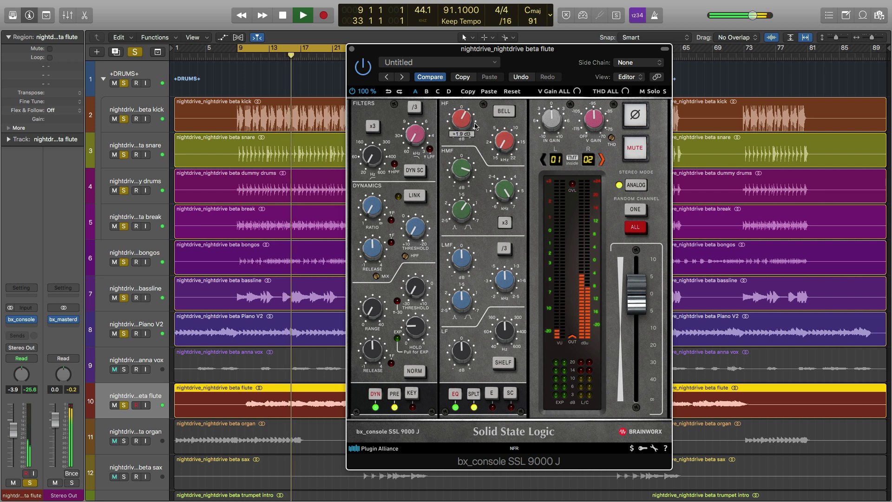
pyautogui.scroll(2, 476, 125)
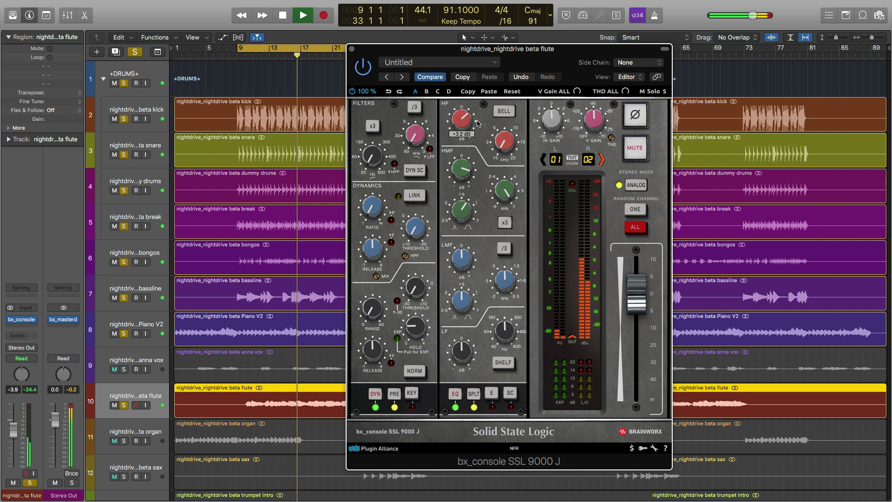
pyautogui.moveTo(637, 290); pyautogui.dragTo(638, 300)
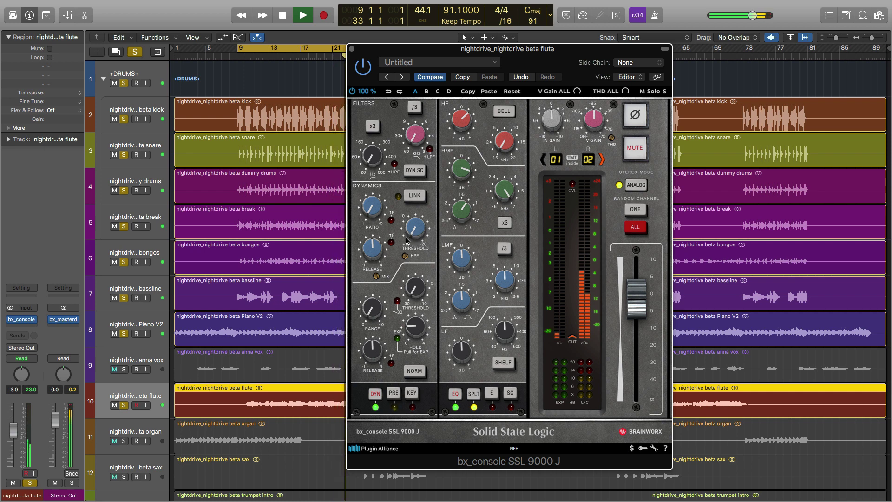
# Link the flute's dynamics, enable the F and pF timing options, and bypass the console to compare
pyautogui.click(415, 195)
pyautogui.moveTo(372, 245)
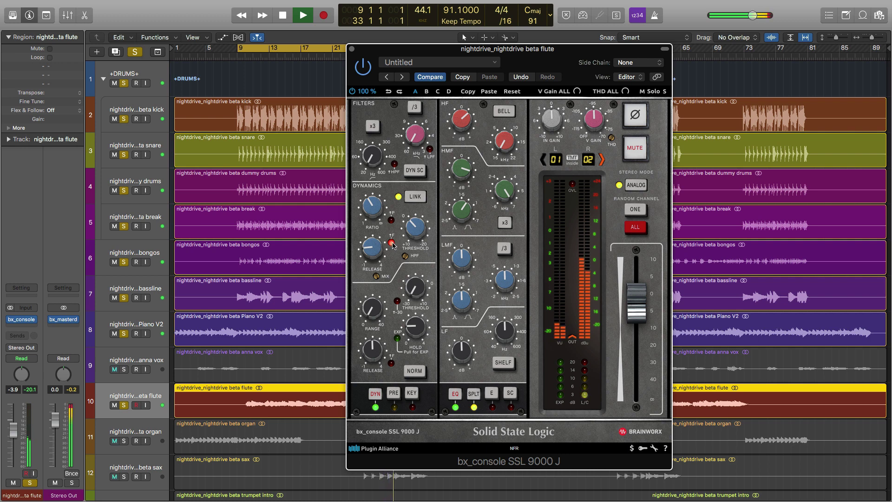
pyautogui.click(392, 243)
pyautogui.click(392, 221)
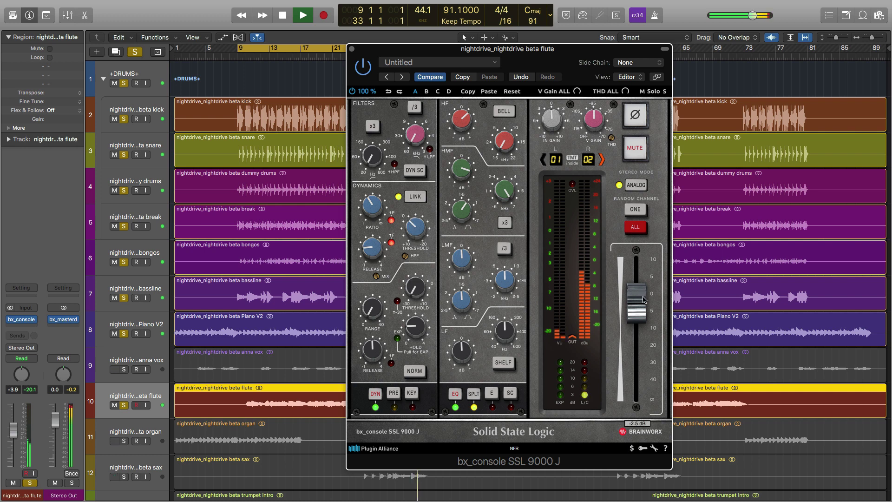
pyautogui.click(365, 69)
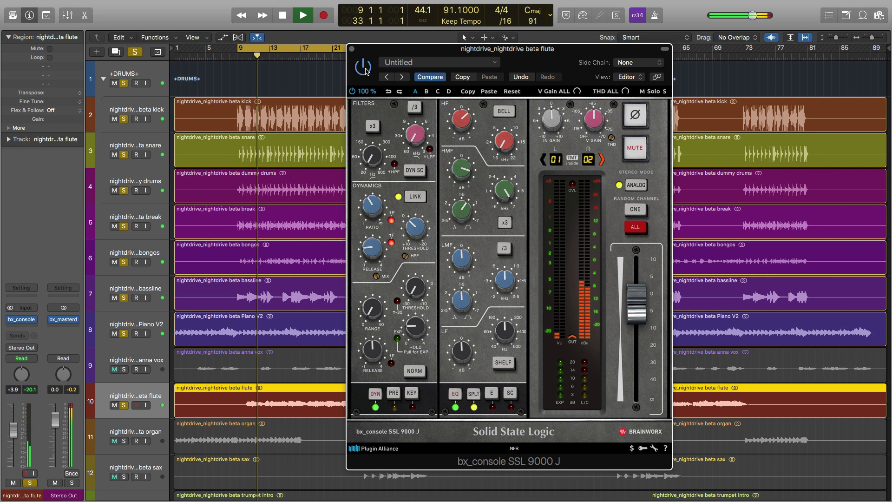
# Lower the flute bx_console output to about -3.7 dB and unsolo all tracks
pyautogui.moveTo(636, 309); pyautogui.dragTo(636, 312)
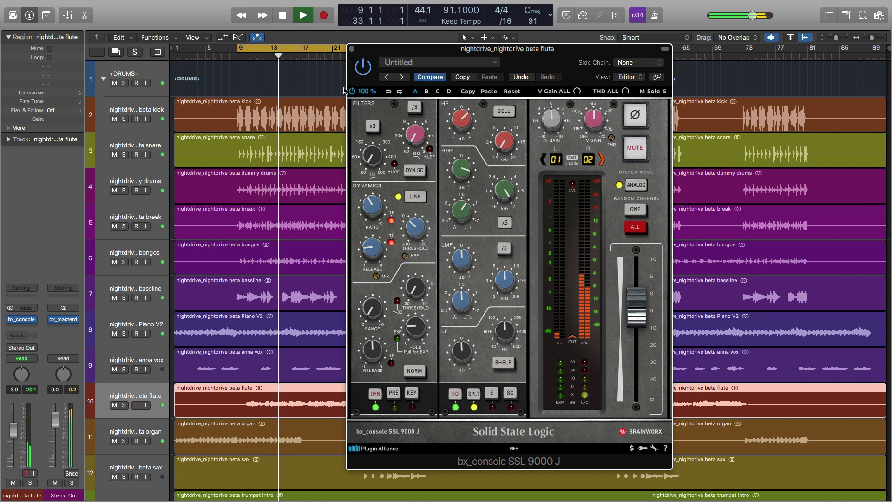
pyautogui.click(293, 51)
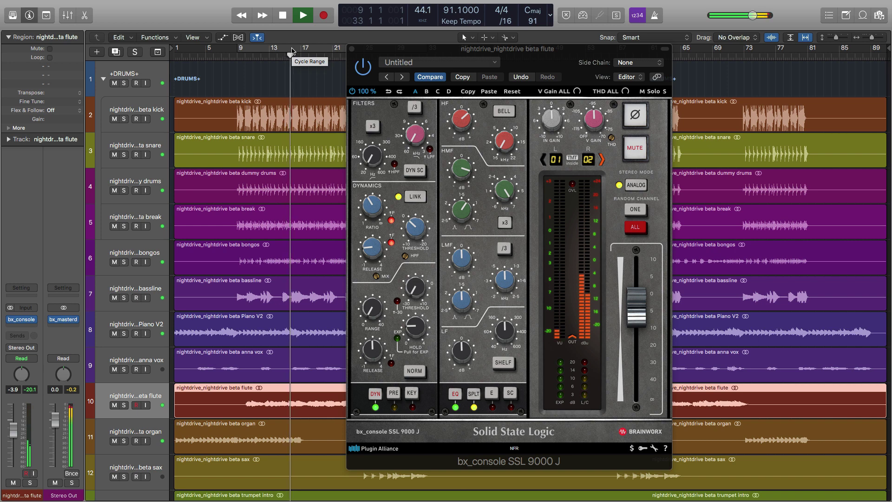
pyautogui.click(362, 69)
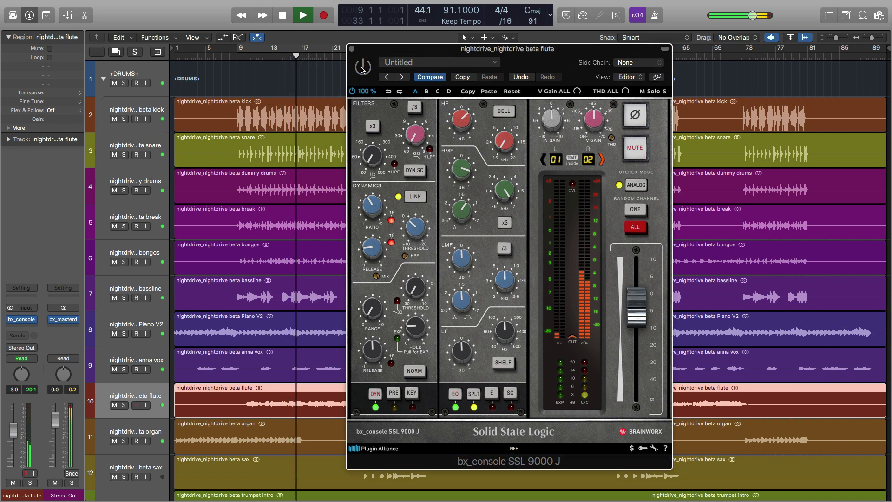